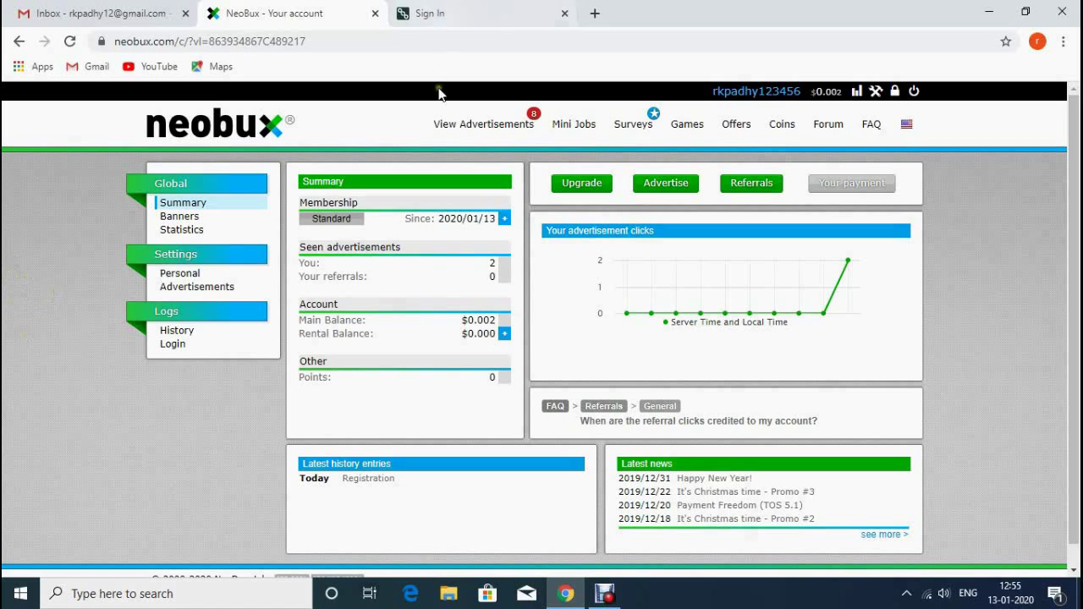
Step: Go from the NeoBux account summary to Mini Jobs, showing the 0.75-cent Figure Eight reconciliation job
click(419, 13)
click(260, 7)
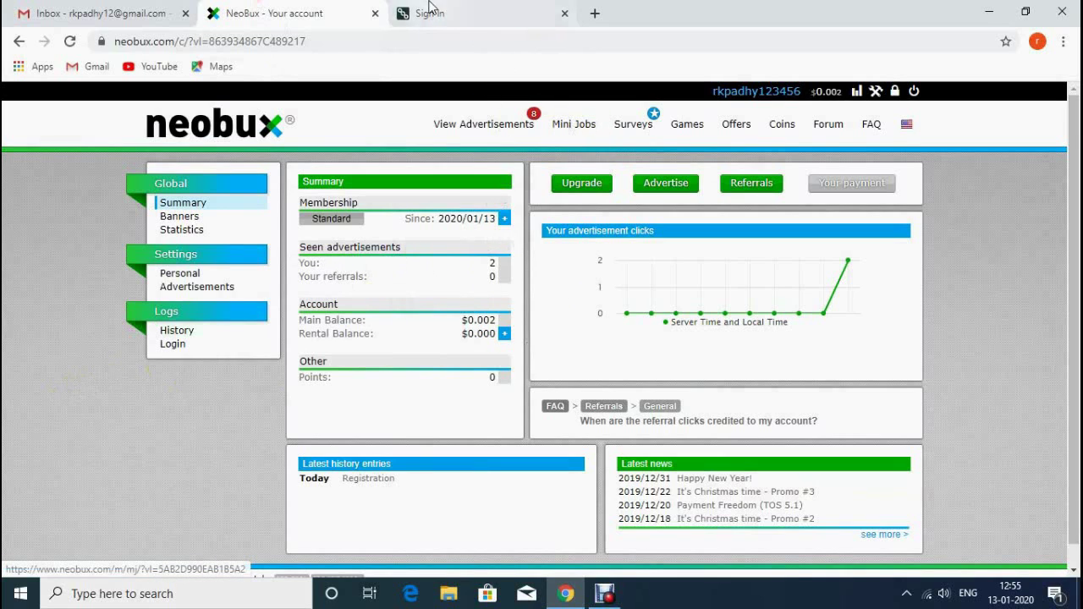
click(584, 126)
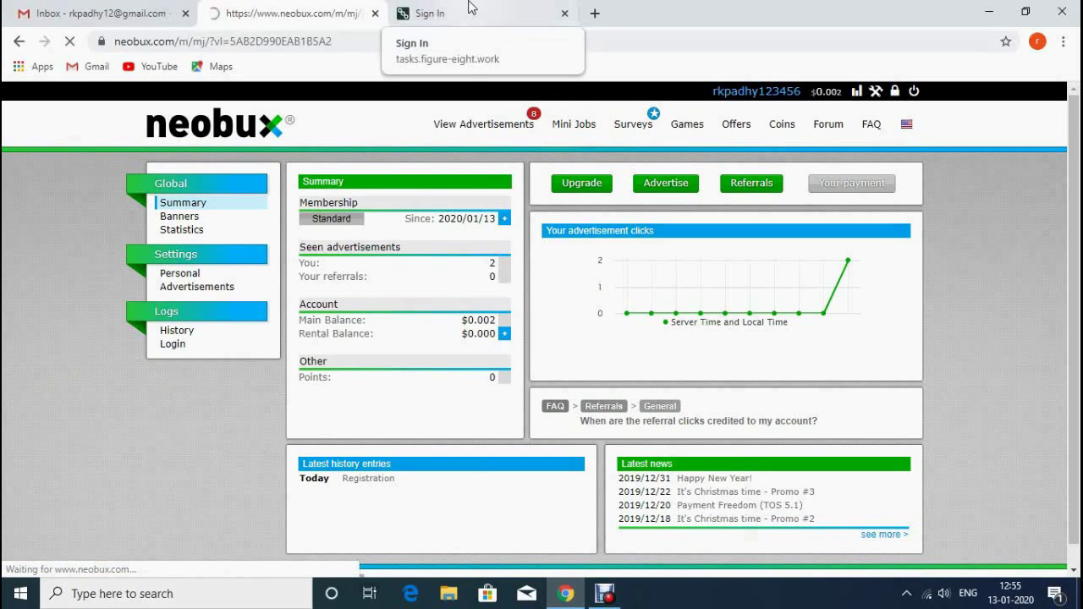
click(471, 10)
click(320, 12)
scroll(381, 212, down, 2)
scroll(419, 339, down, 2)
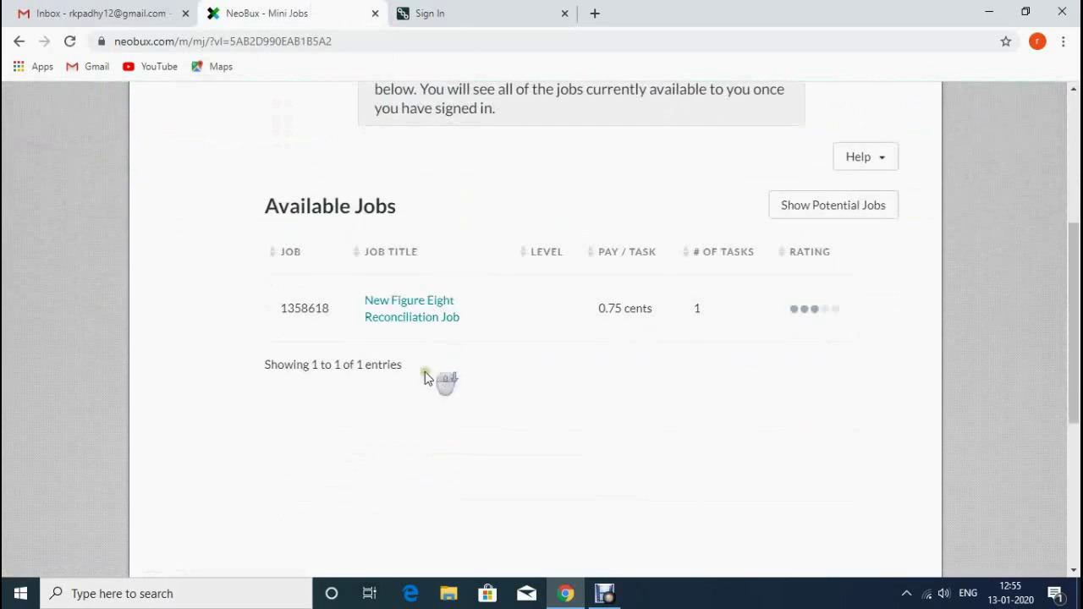
Step: Open the reconciliation job and try signing in with email and password, which is rejected
click(416, 318)
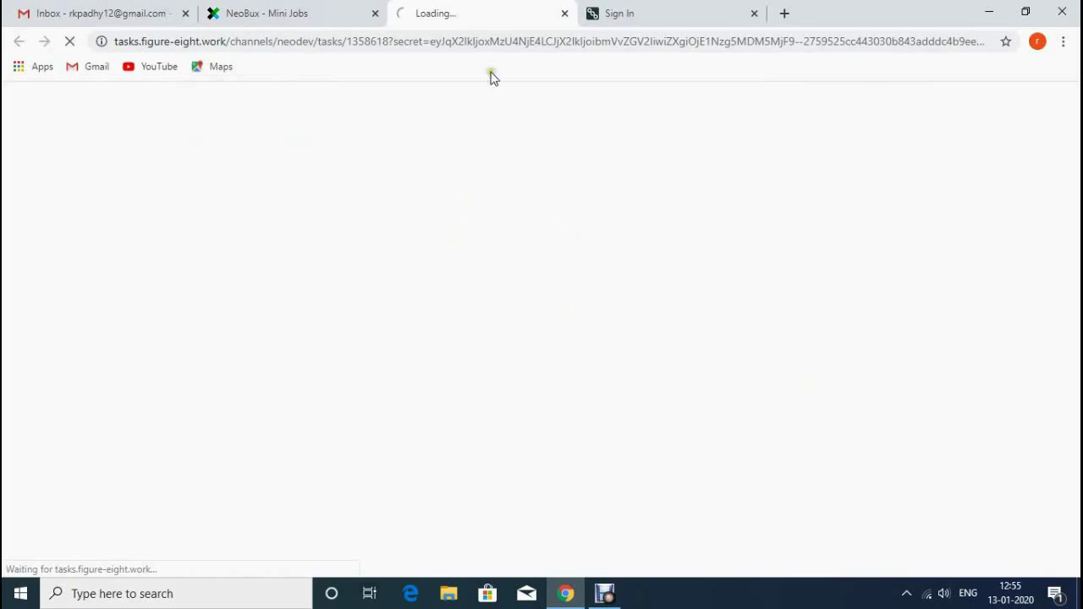
click(754, 13)
click(463, 368)
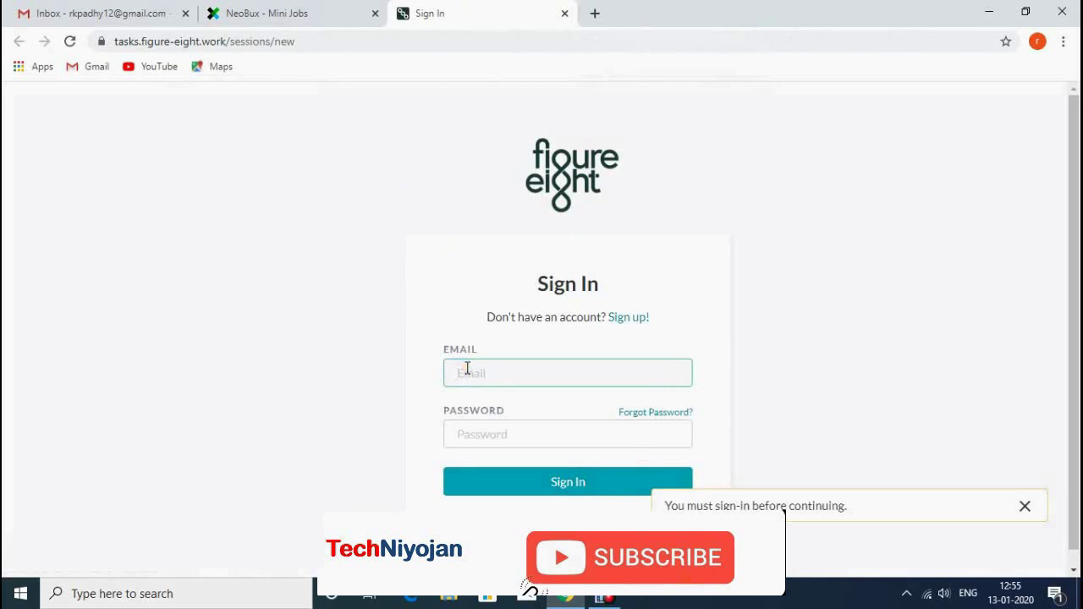
text(rk)
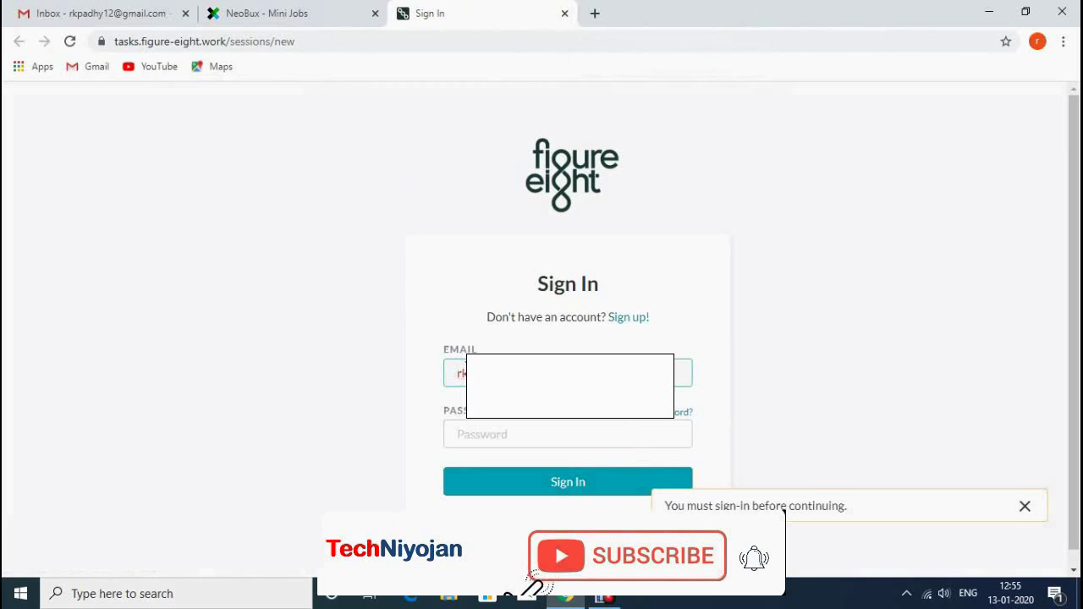
key(Tab)
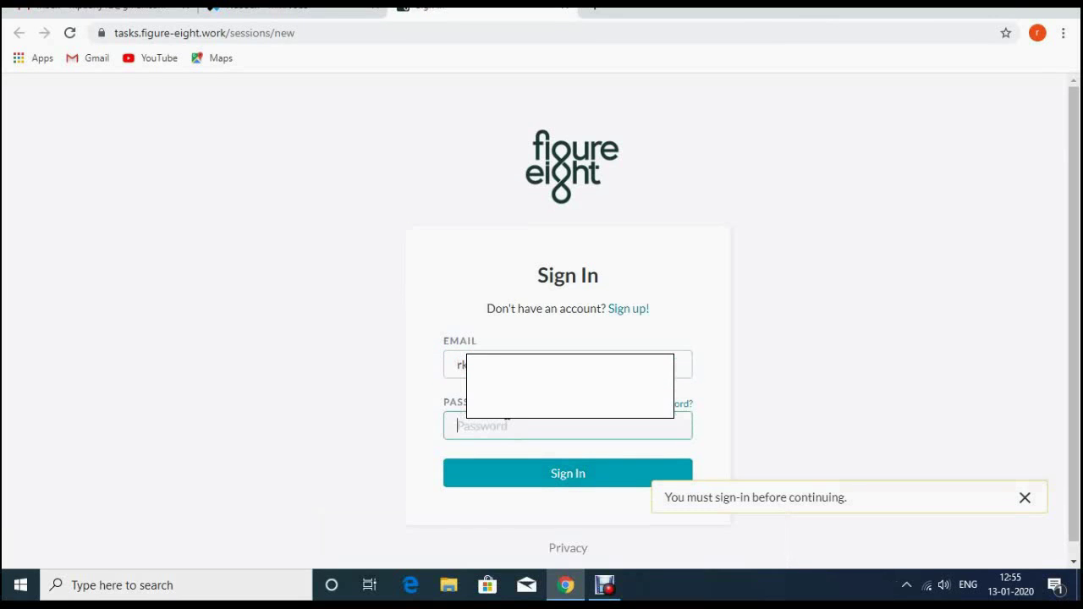
text(a)
key(Return)
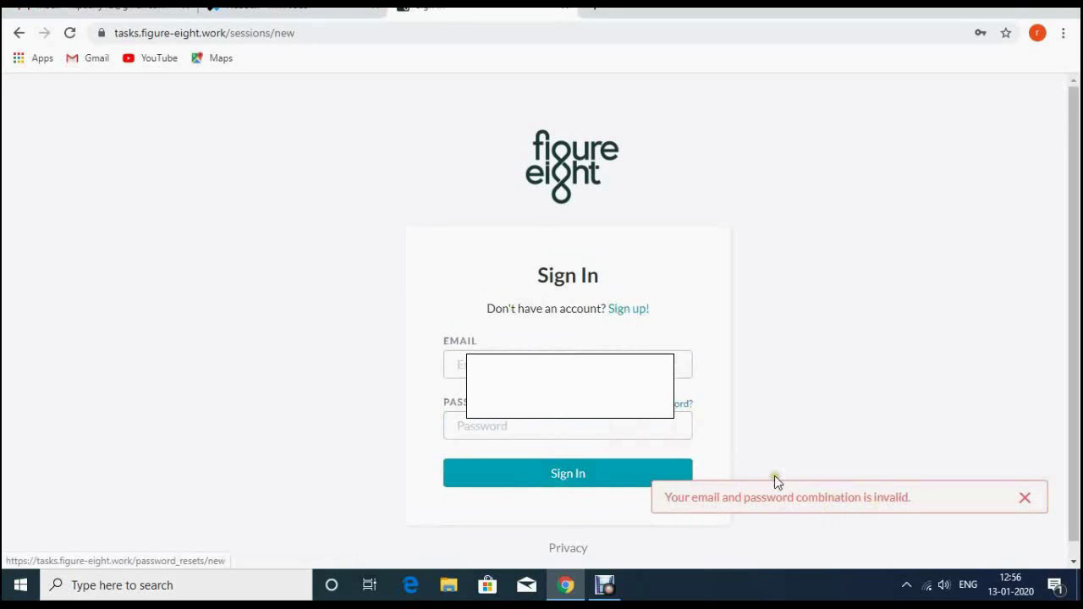
Step: Re-enter the sign-in email from the suggestion and start retyping the password
click(682, 365)
click(490, 436)
text(r)
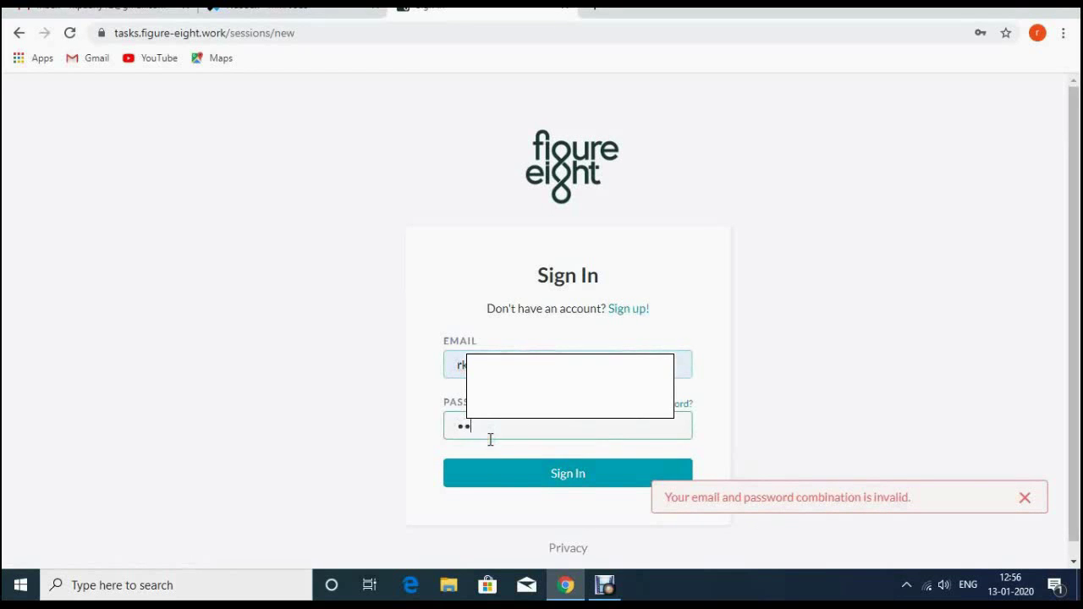
Step: Switch to Sign up and fill in name, email, password and password confirmation
click(633, 310)
scroll(532, 402, down, 2)
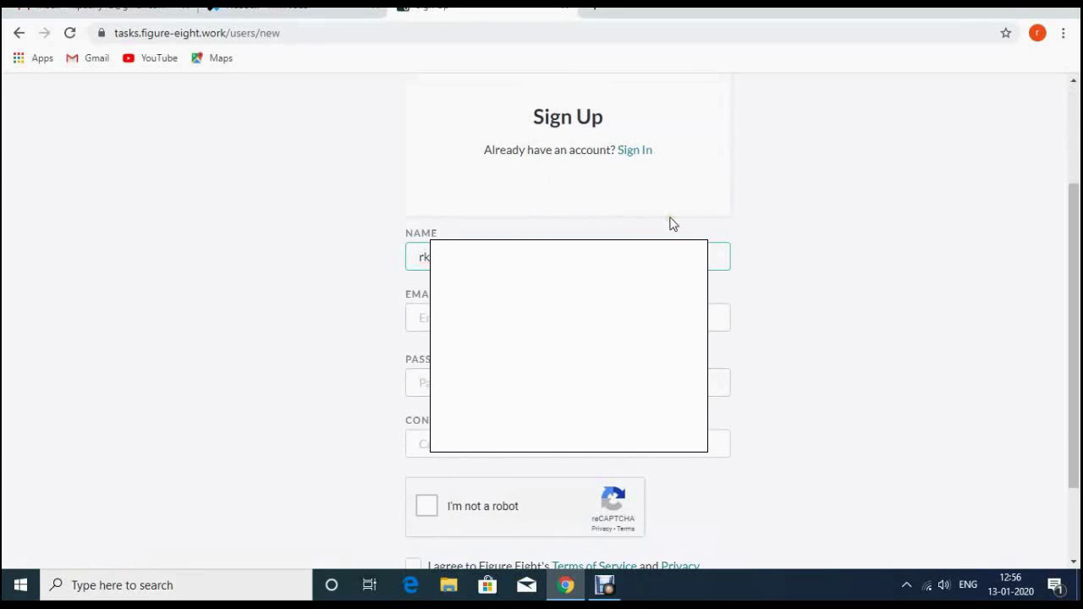
key(BackSpace)
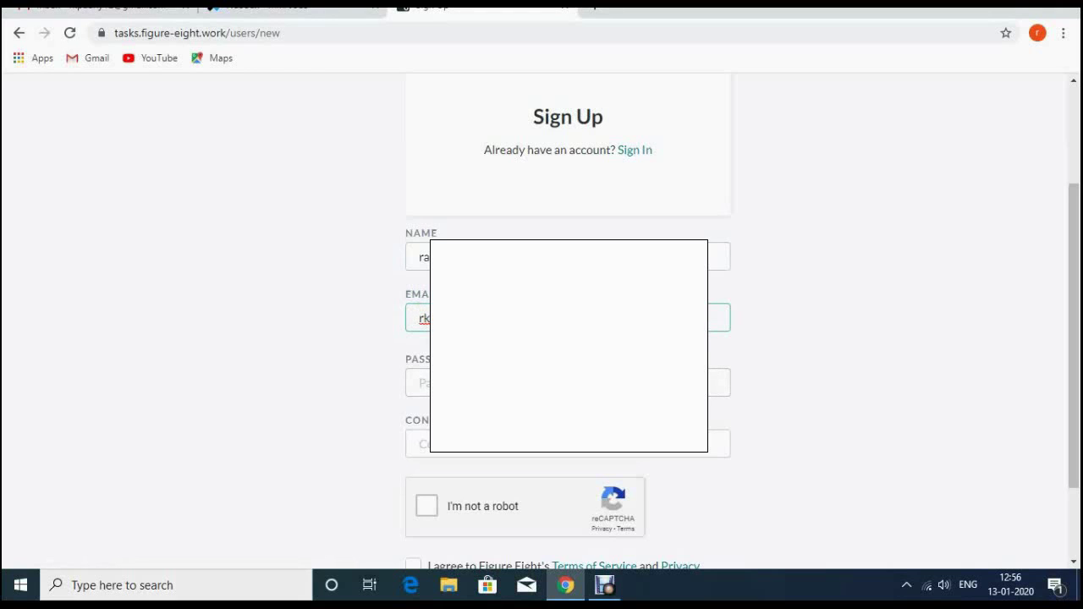
key(Tab)
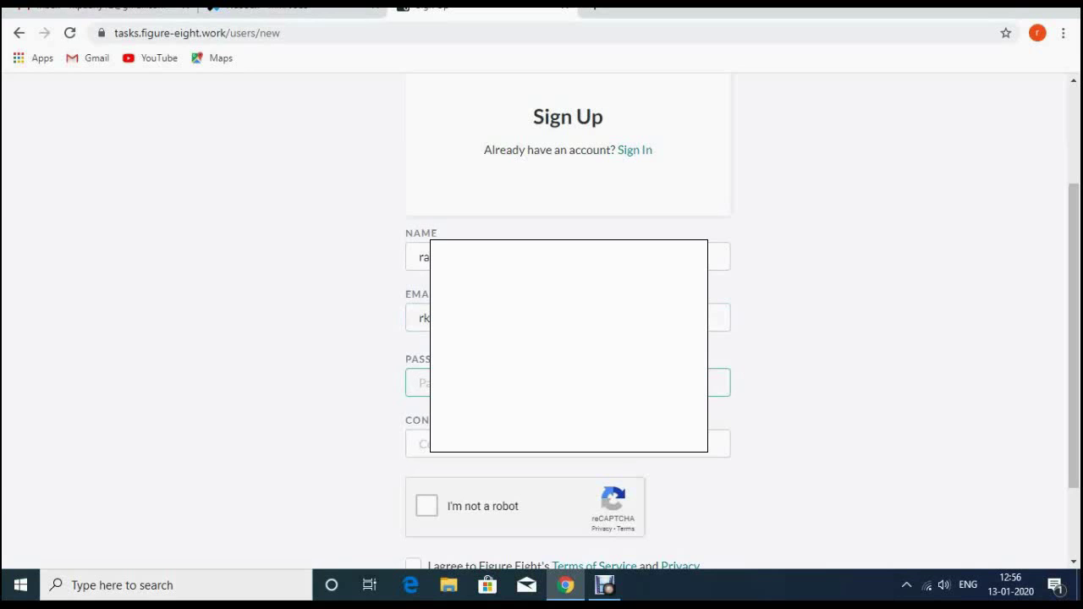
scroll(567, 322, up, 1)
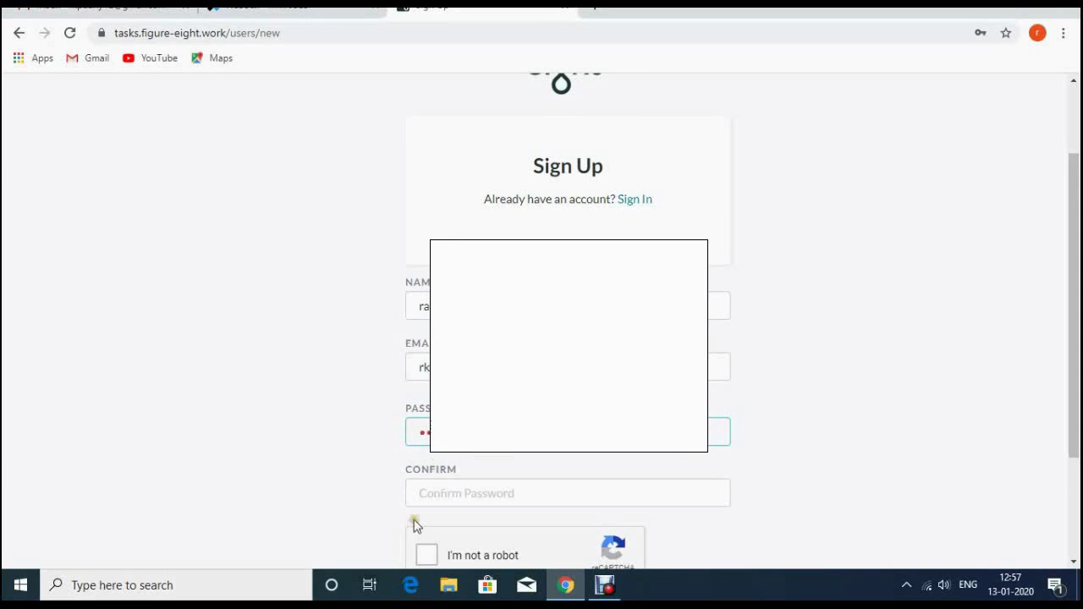
click(448, 495)
text(••••)
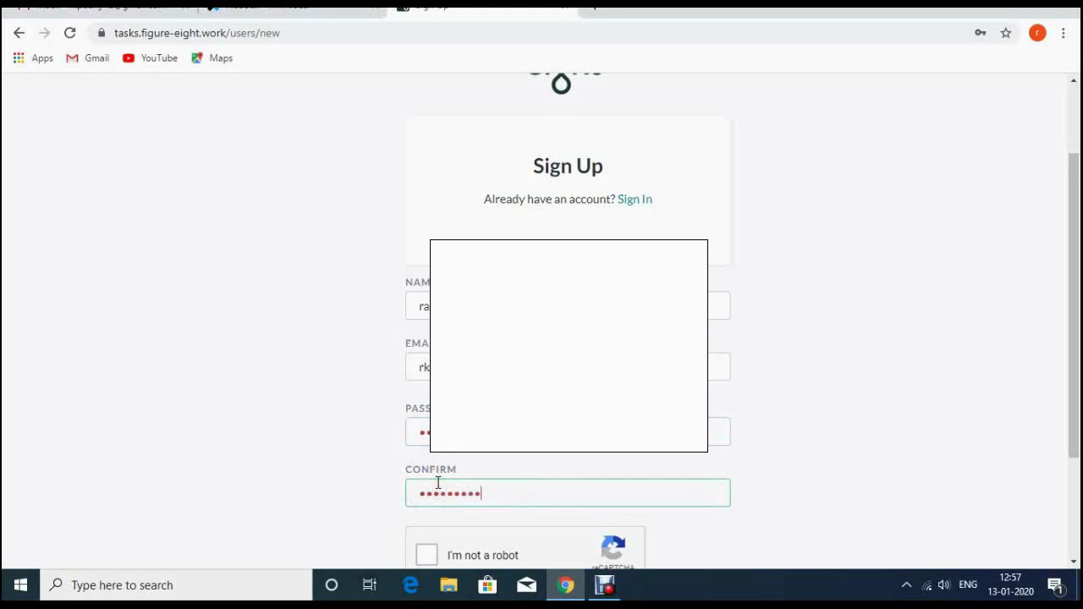
scroll(288, 461, down, 2)
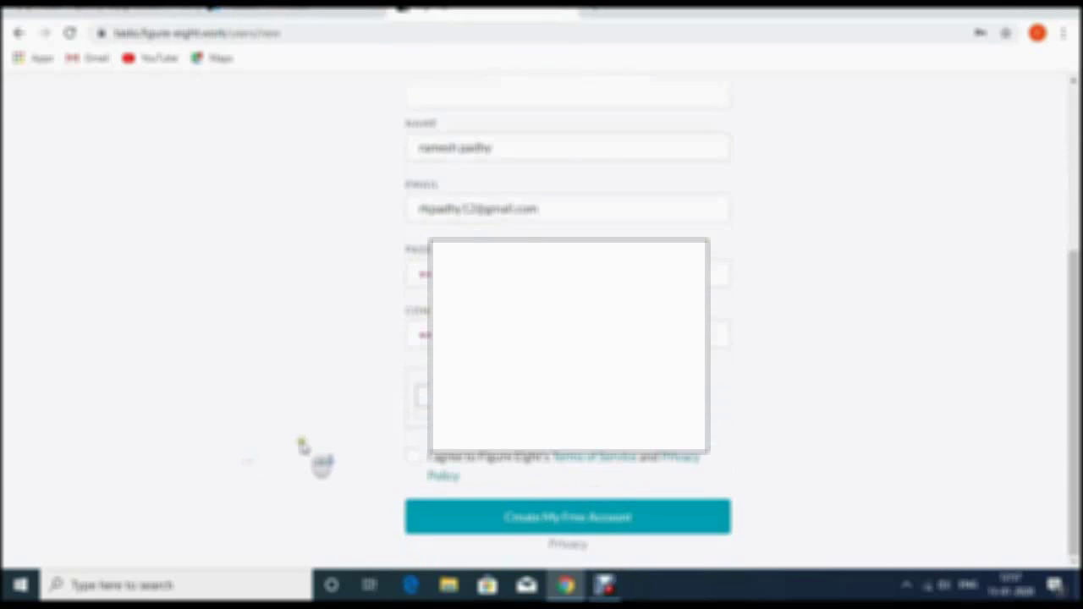
Step: Accept Figure Eight's terms and submit the sign-up form
click(413, 457)
click(497, 516)
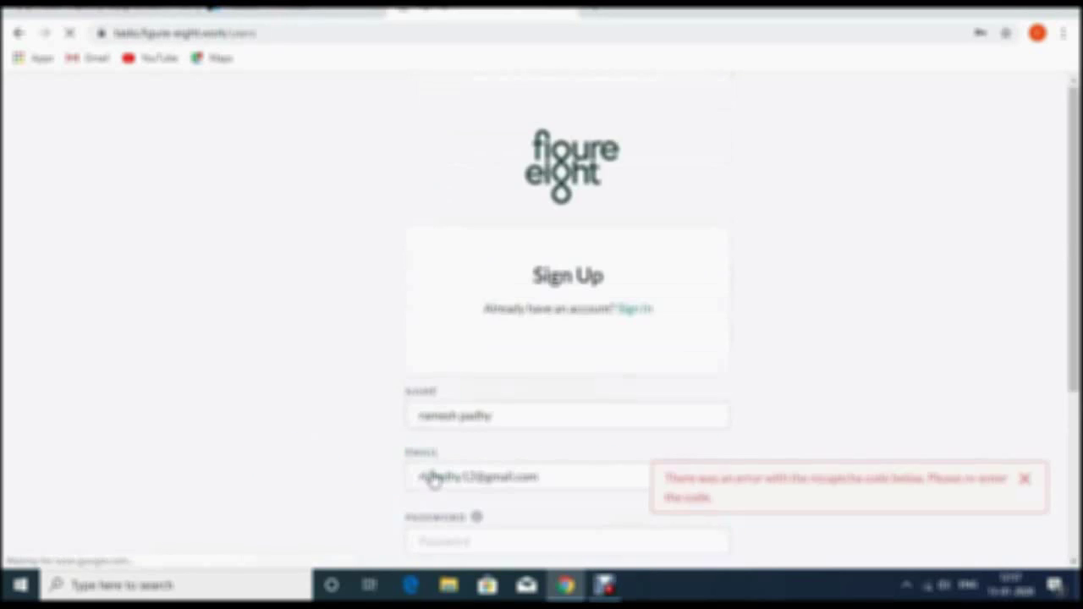
scroll(694, 495, down, 1)
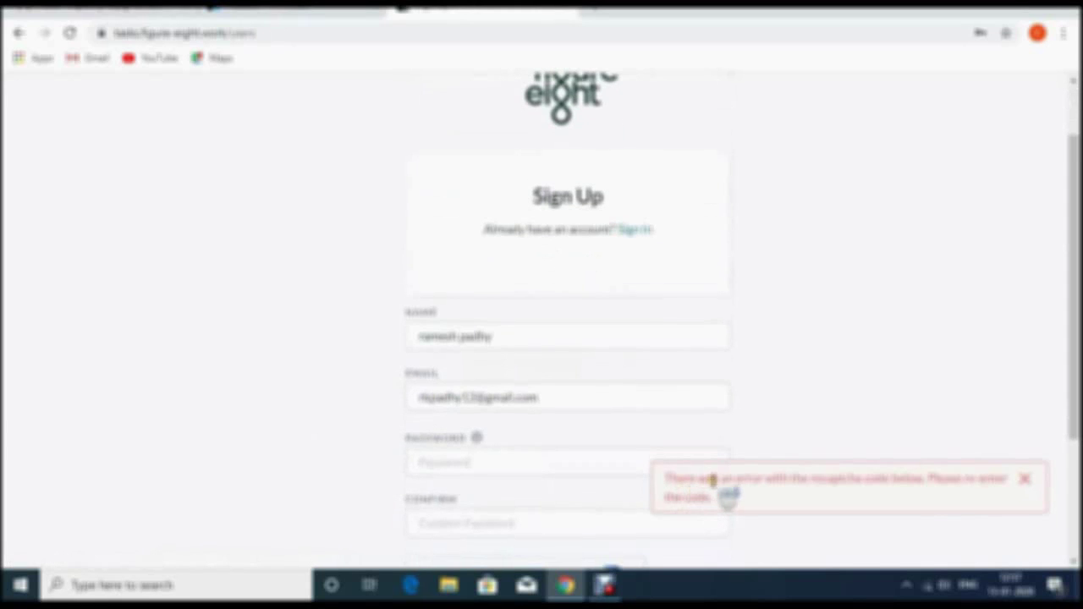
scroll(890, 493, down, 2)
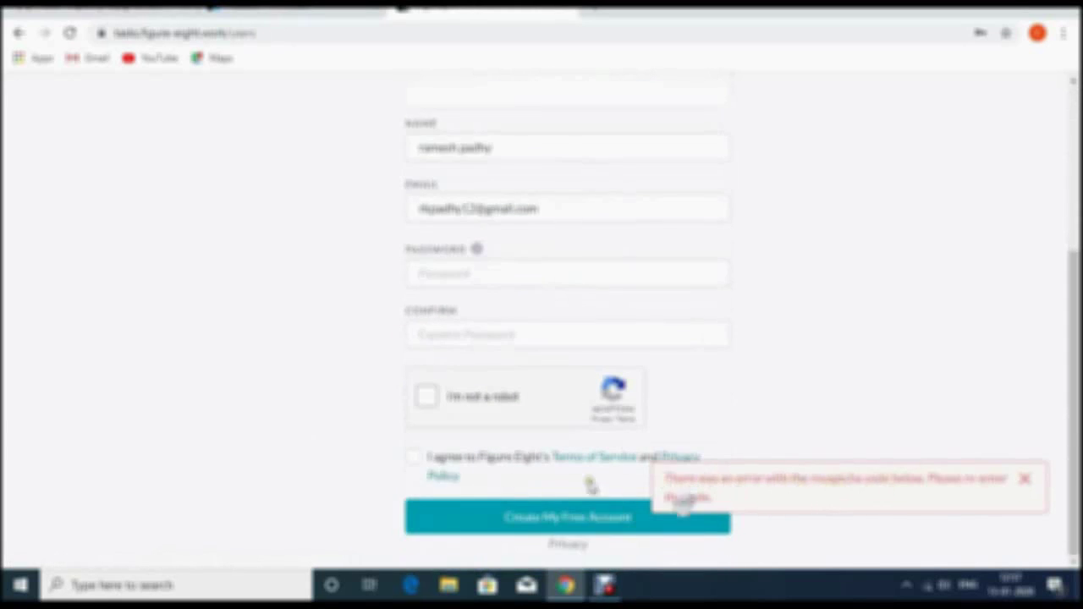
Step: Re-enter the password, tick I'm not a robot and the terms, and resubmit
click(419, 283)
scroll(427, 314, up, 2)
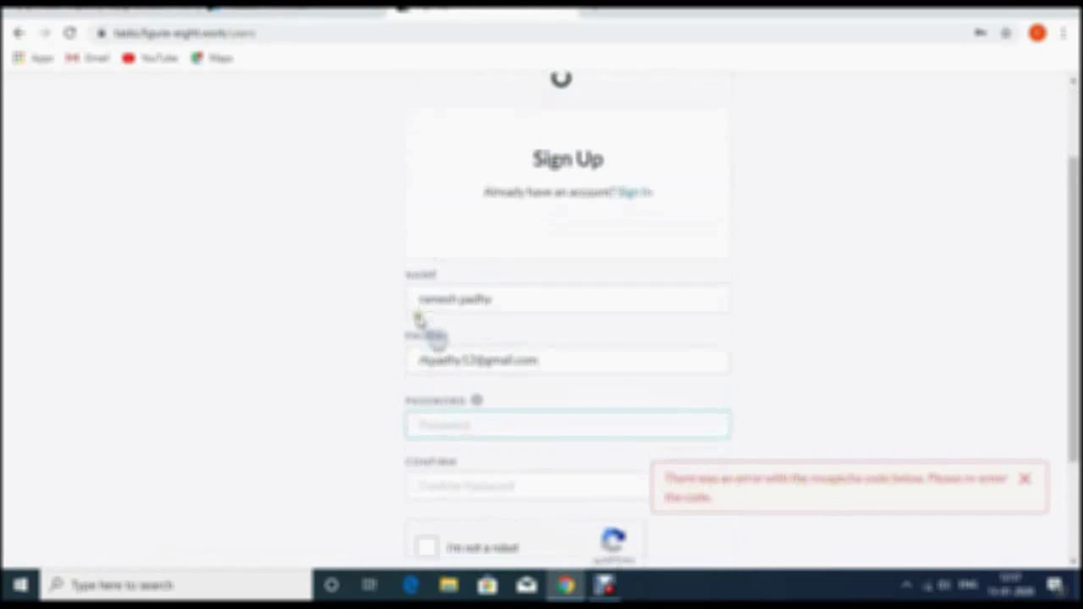
scroll(447, 411, down, 2)
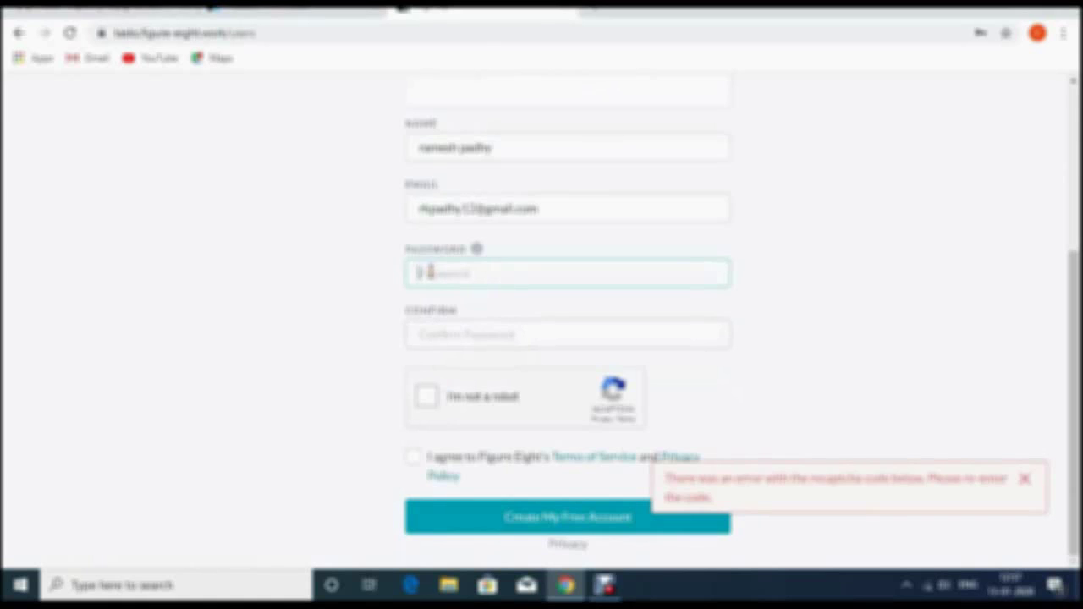
text(r)
text(ra)
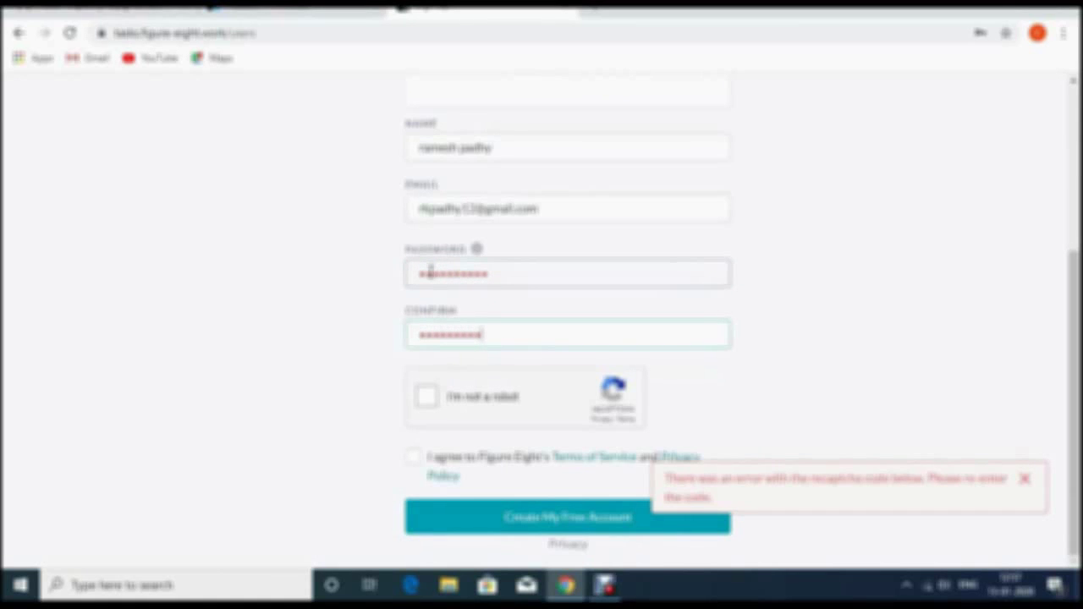
click(427, 396)
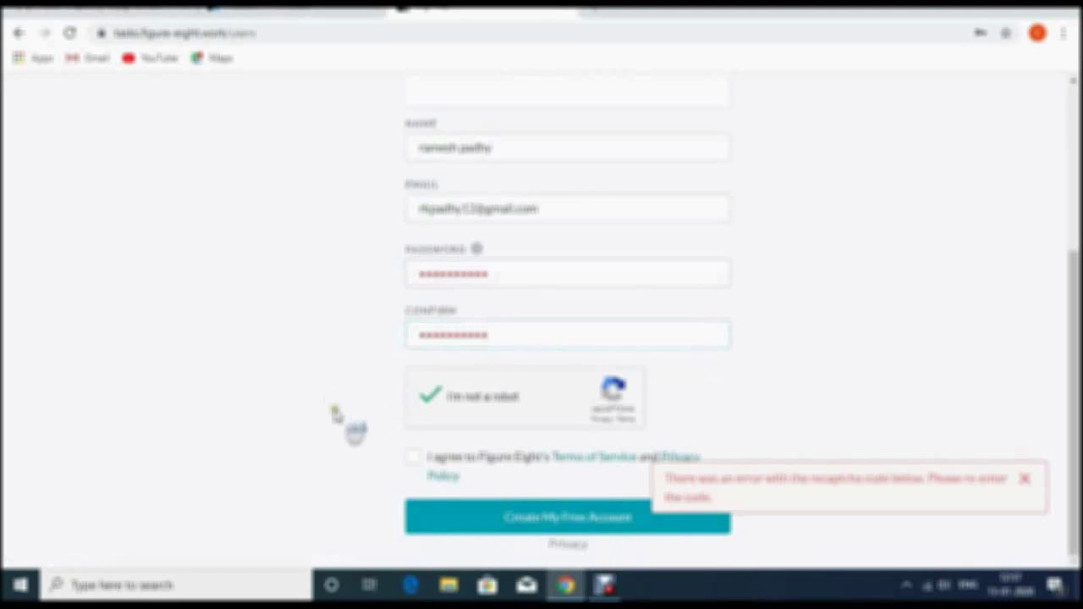
click(412, 457)
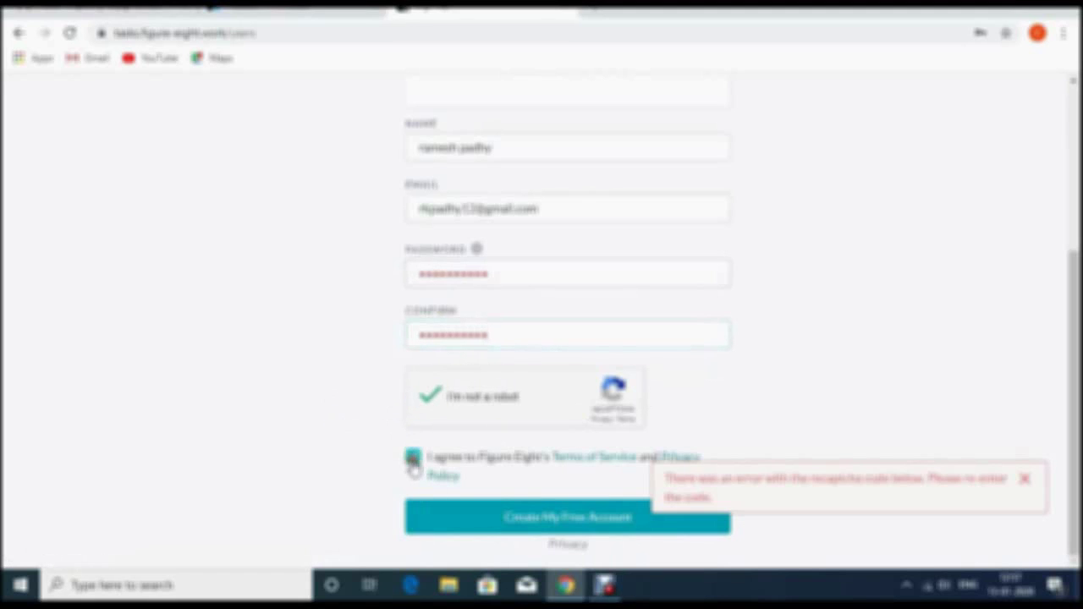
click(546, 520)
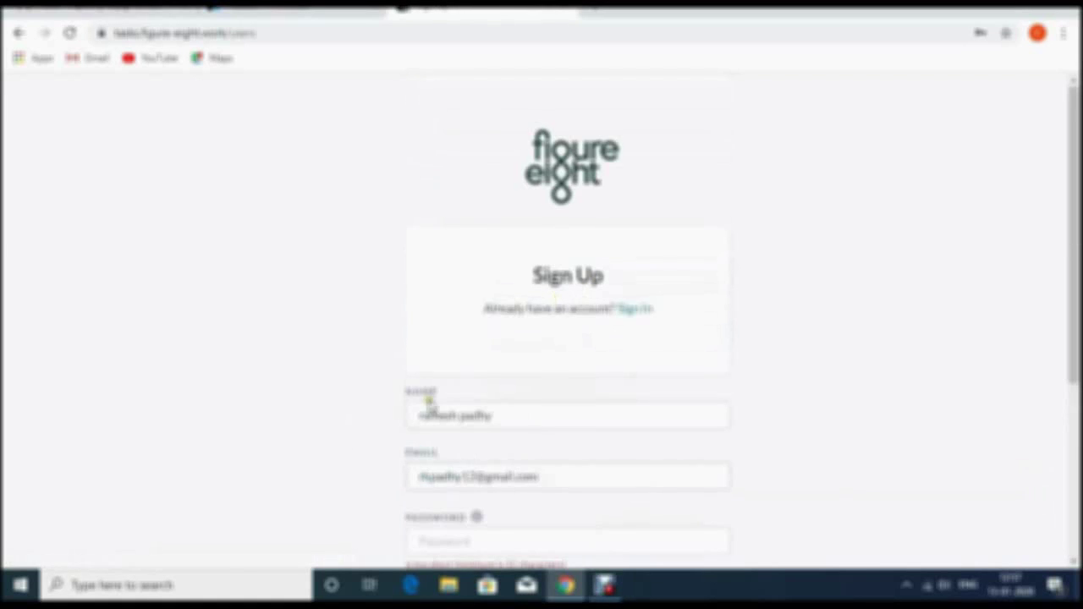
Step: Re-enter the new account password and its confirmation
scroll(429, 403, down, 3)
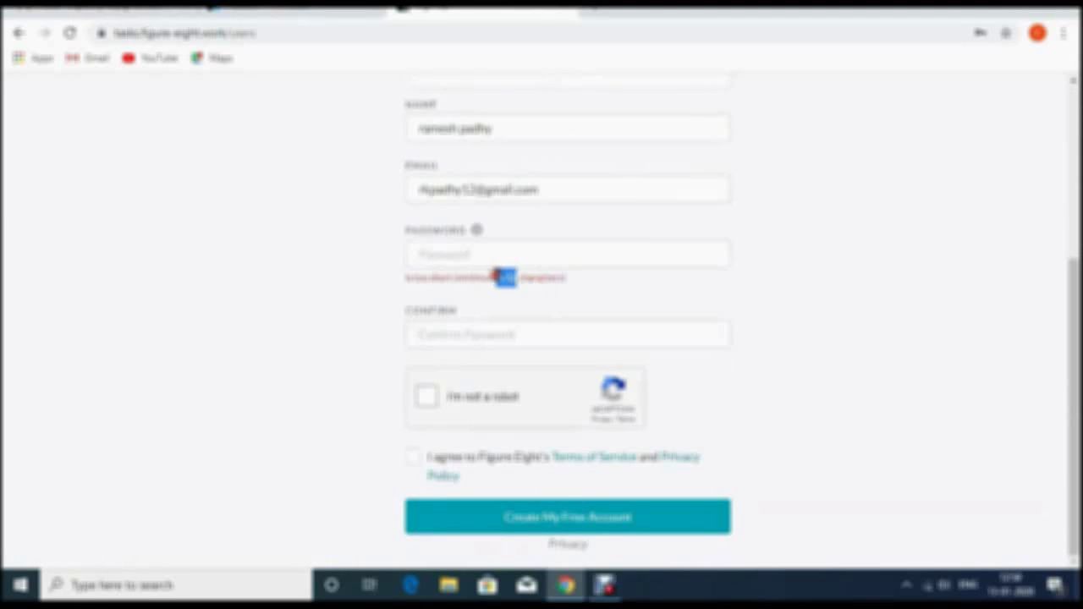
click(463, 254)
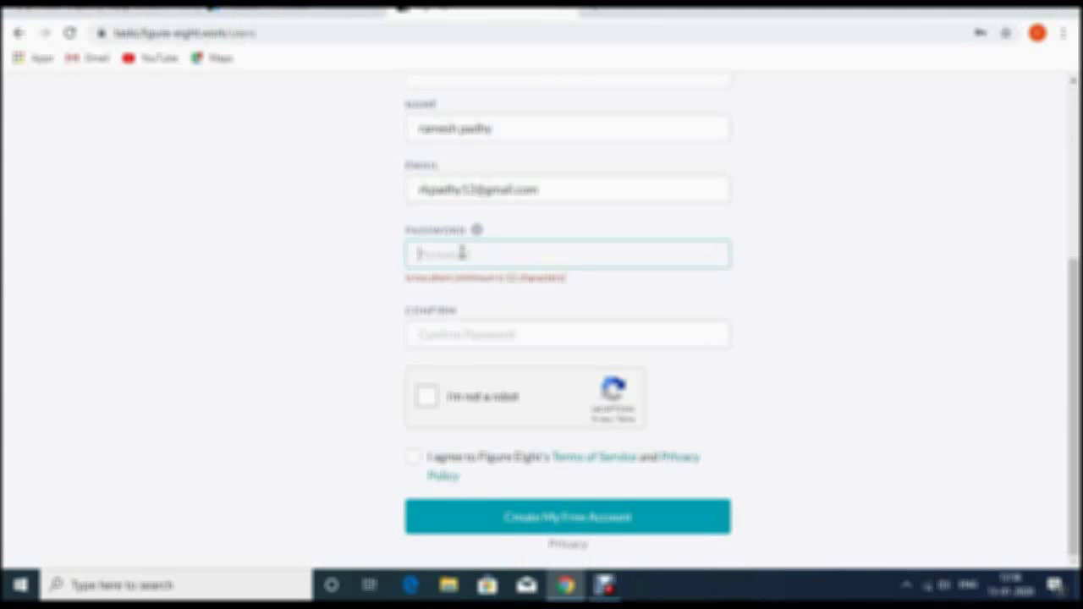
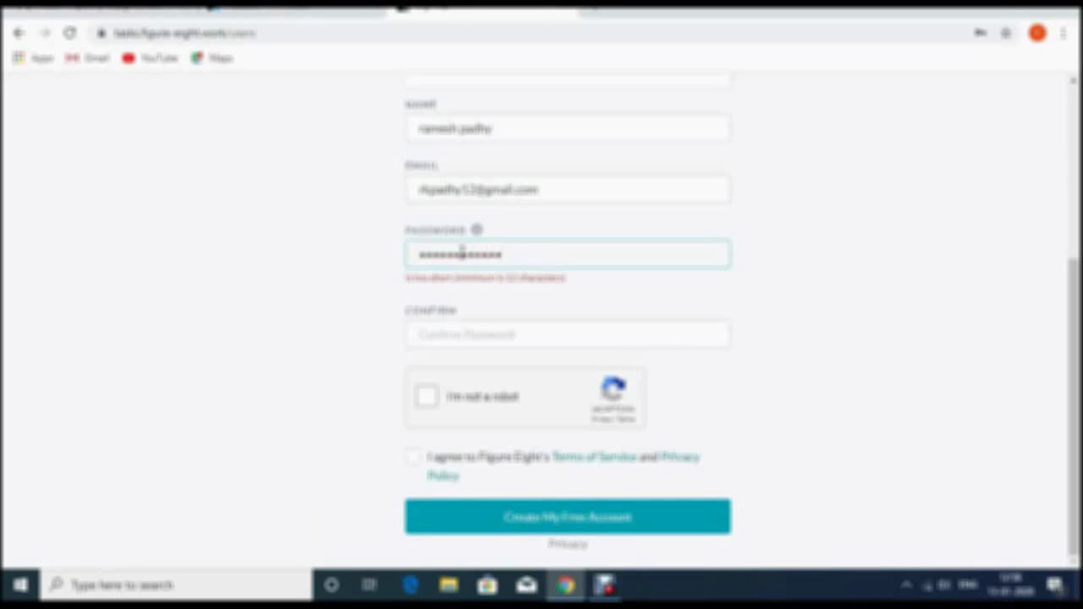
click(495, 340)
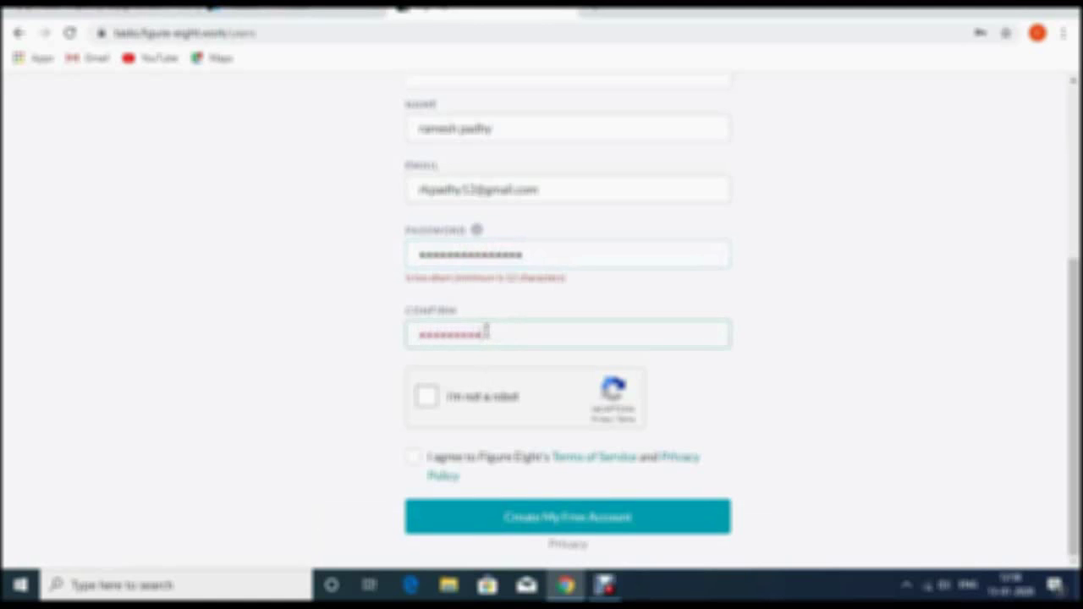
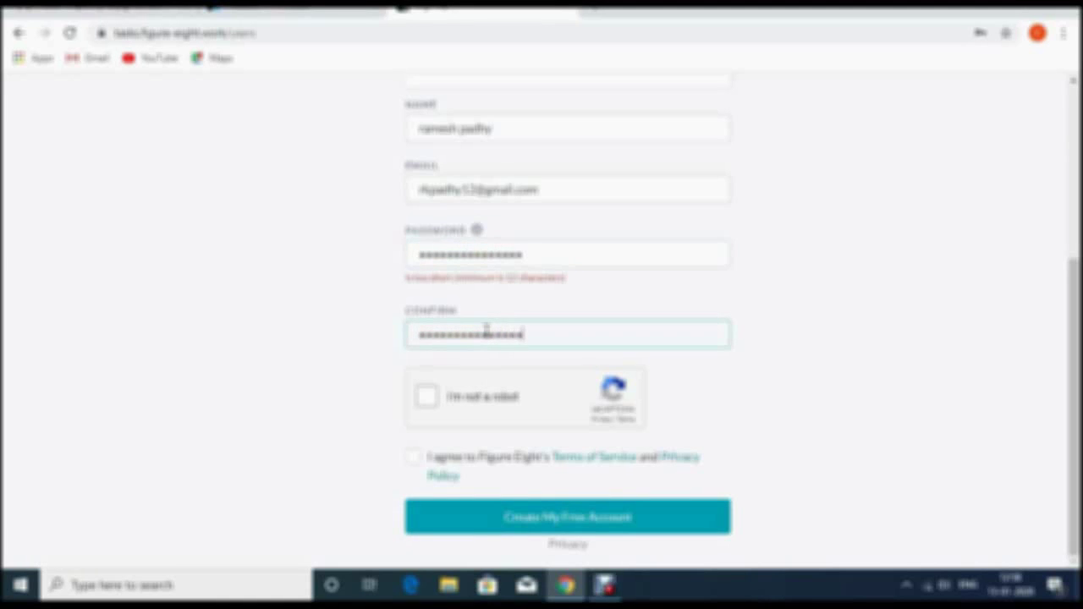
Step: Tick I'm not a robot and the terms box, then submit Create My Free Account
click(426, 396)
click(413, 457)
double_click(511, 259)
click(524, 252)
double_click(500, 254)
click(339, 330)
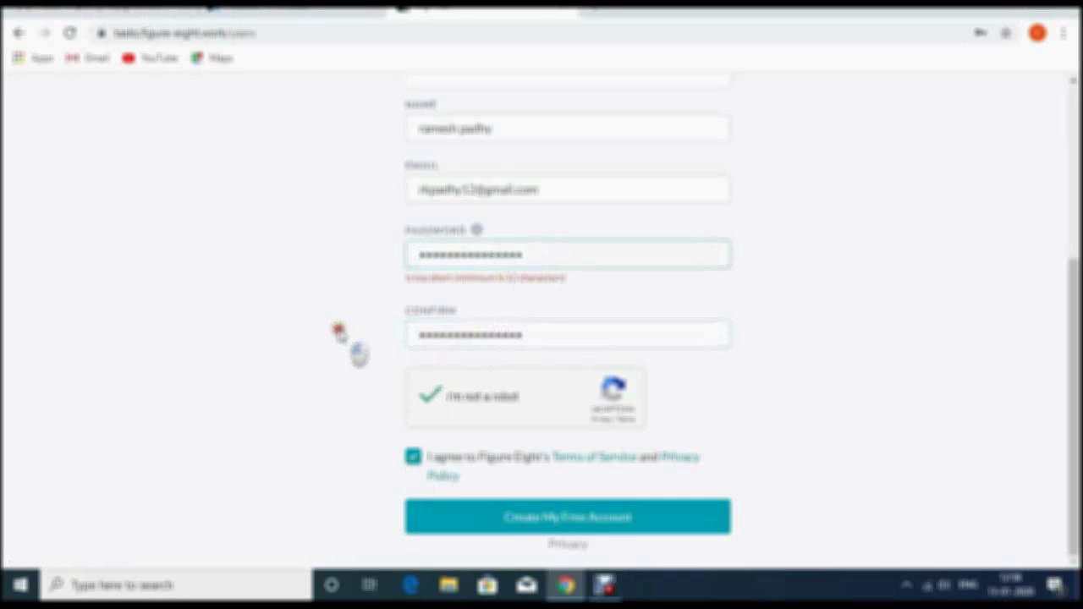
click(506, 525)
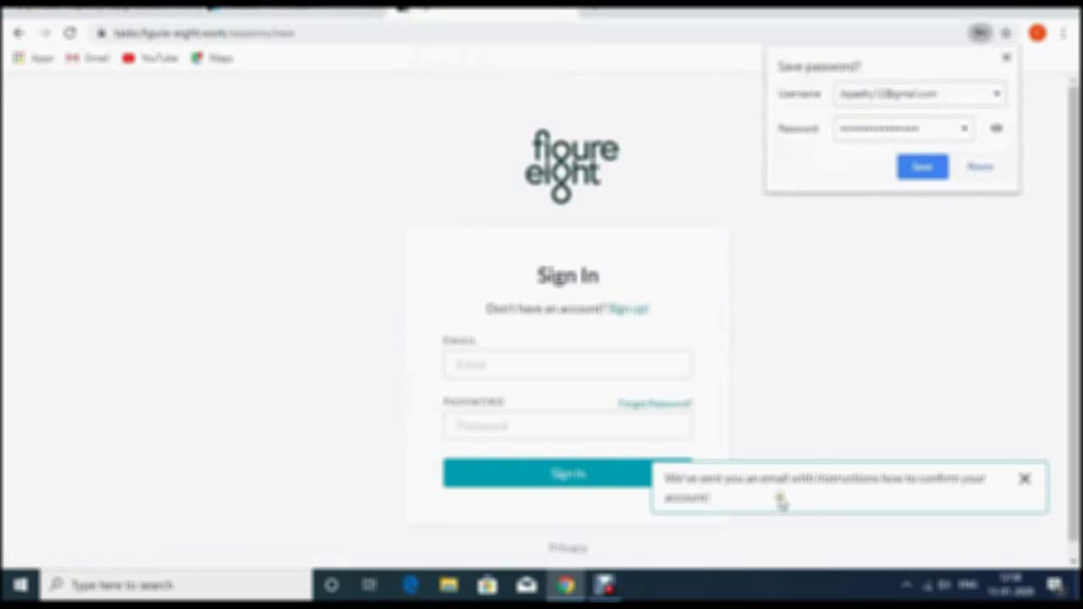
Step: Decline Chrome's password saving and open the Figure Eight verification email in Gmail to confirm it
click(980, 167)
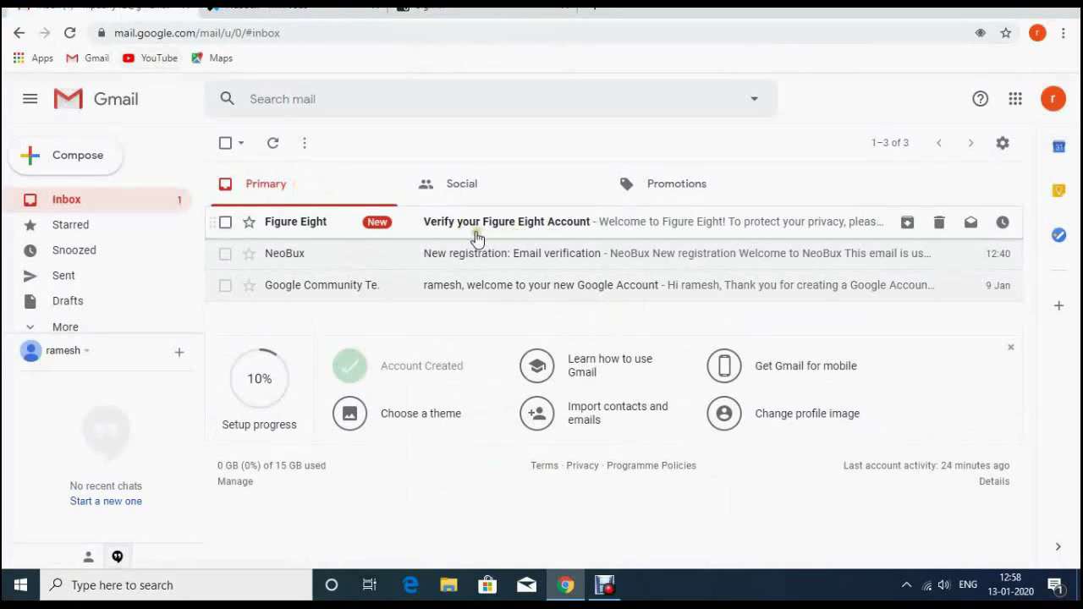
click(473, 232)
scroll(368, 372, down, 2)
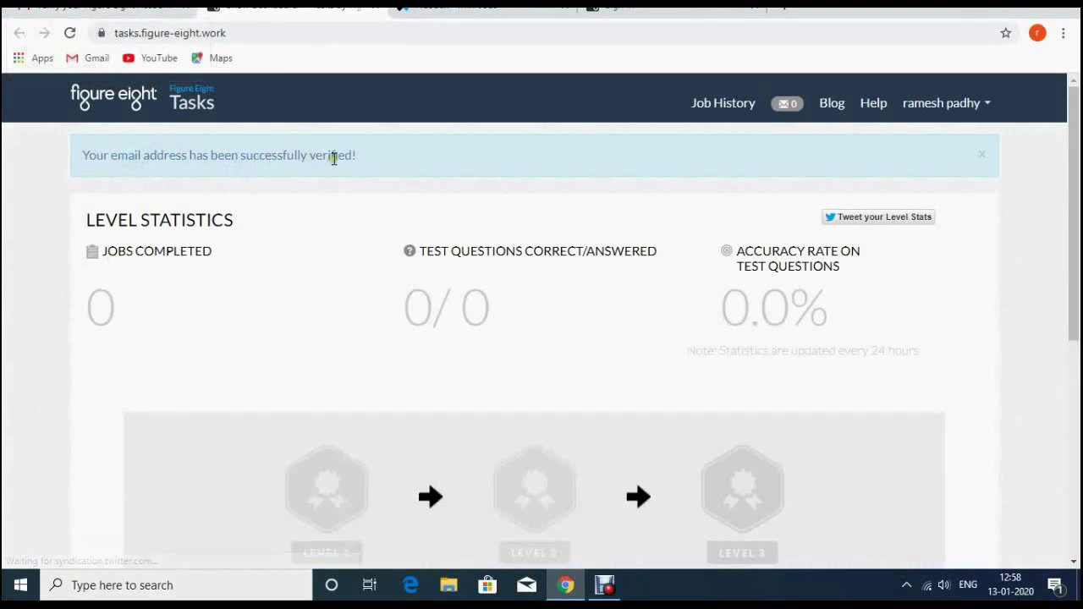
Step: Check the dashboard's zero completed jobs, then bring up the Job History page
scroll(364, 169, down, 4)
scroll(406, 215, up, 4)
scroll(317, 271, down, 2)
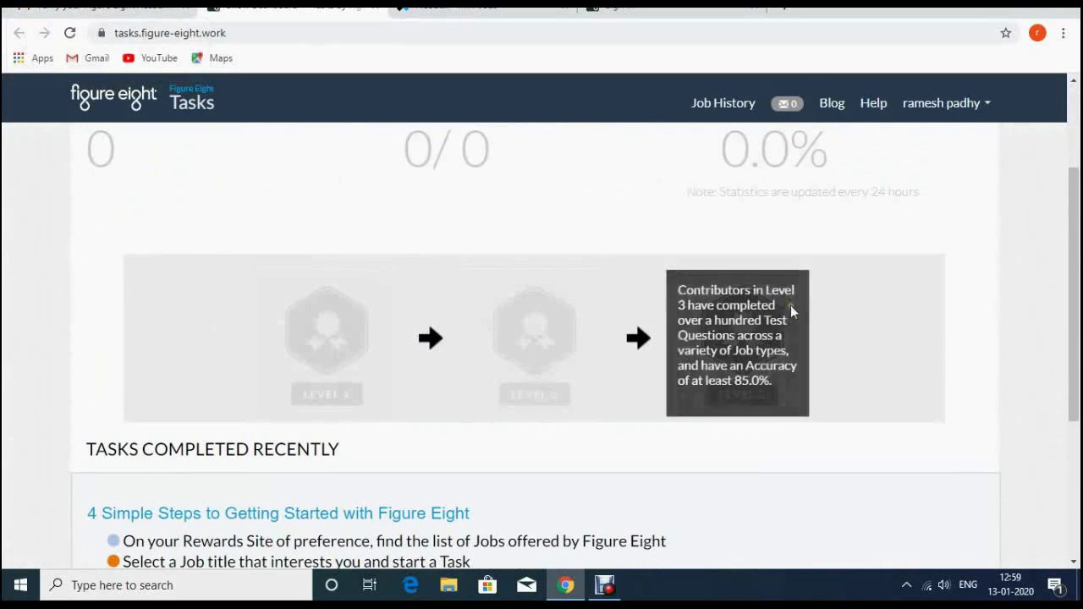
mouse_move(326, 338)
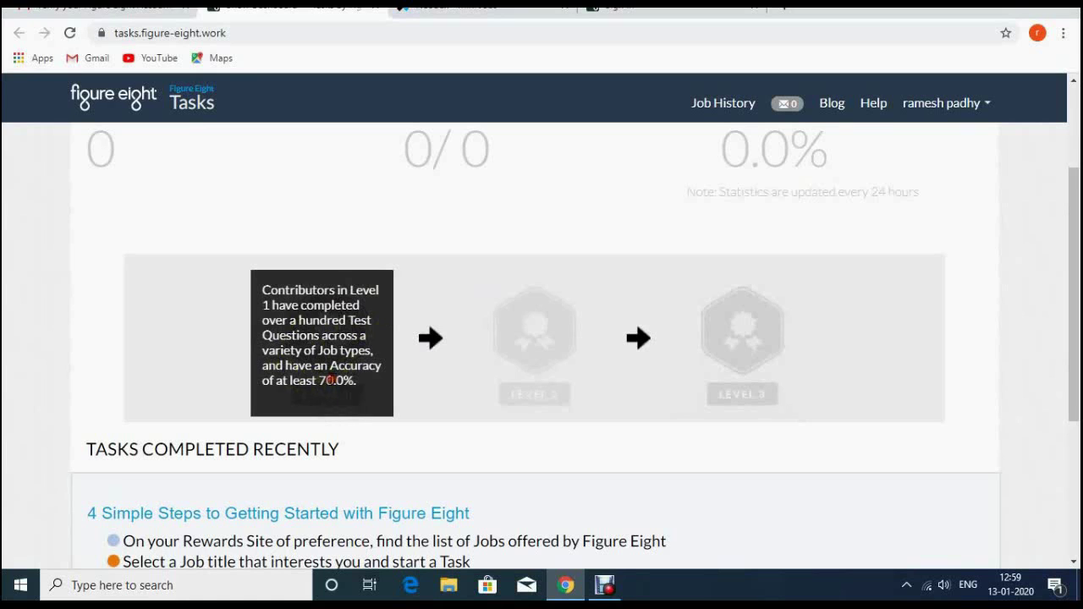
scroll(110, 373, up, 2)
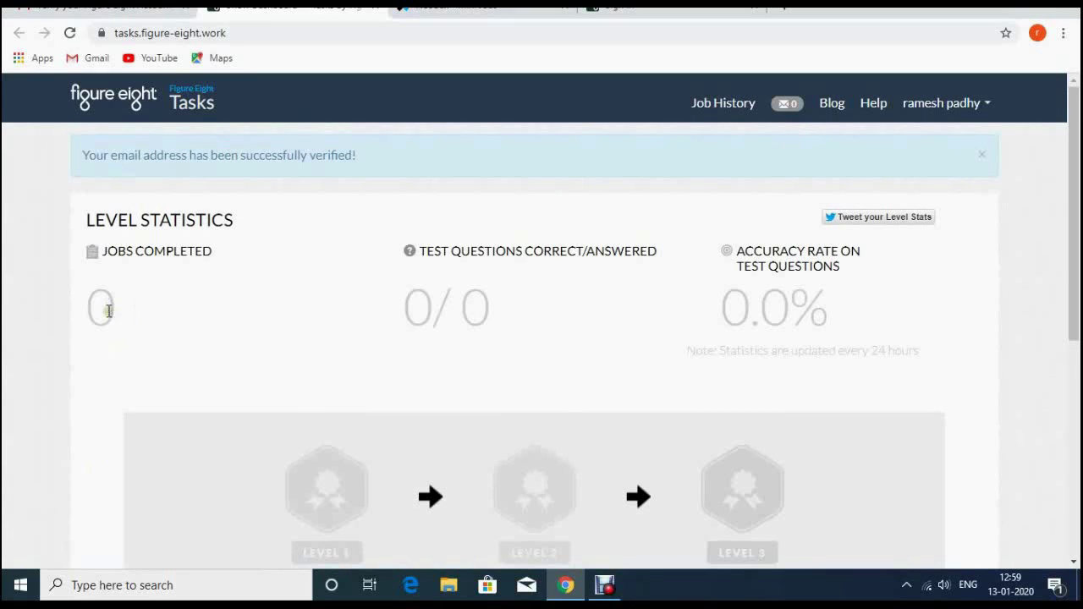
double_click(89, 297)
click(398, 316)
click(986, 108)
click(1027, 252)
click(744, 117)
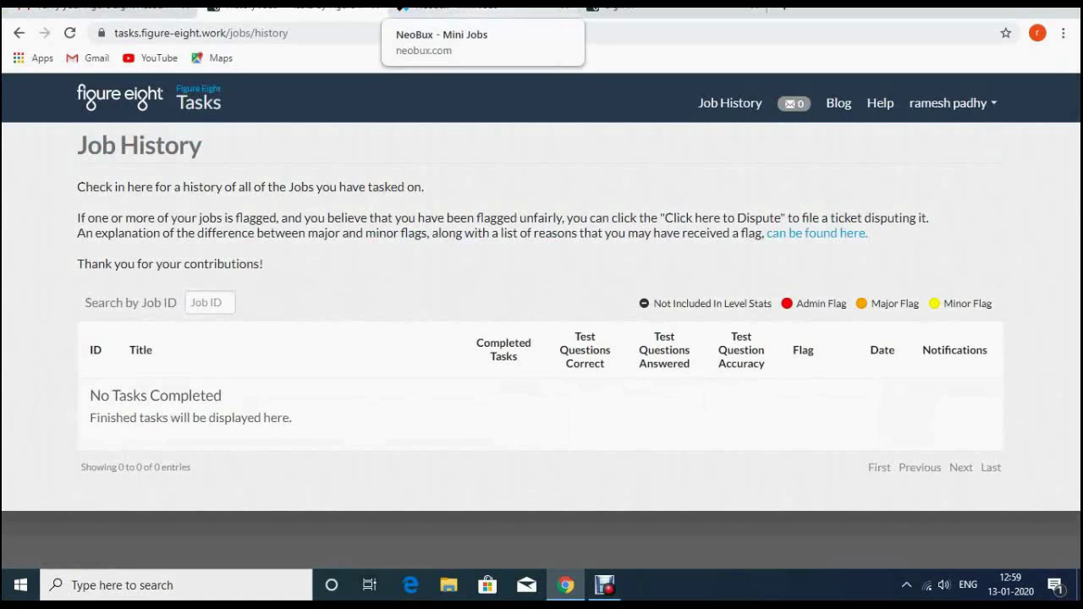
Step: Return to NeoBux Mini Jobs and relaunch the New Figure Eight Reconciliation Job
click(457, 7)
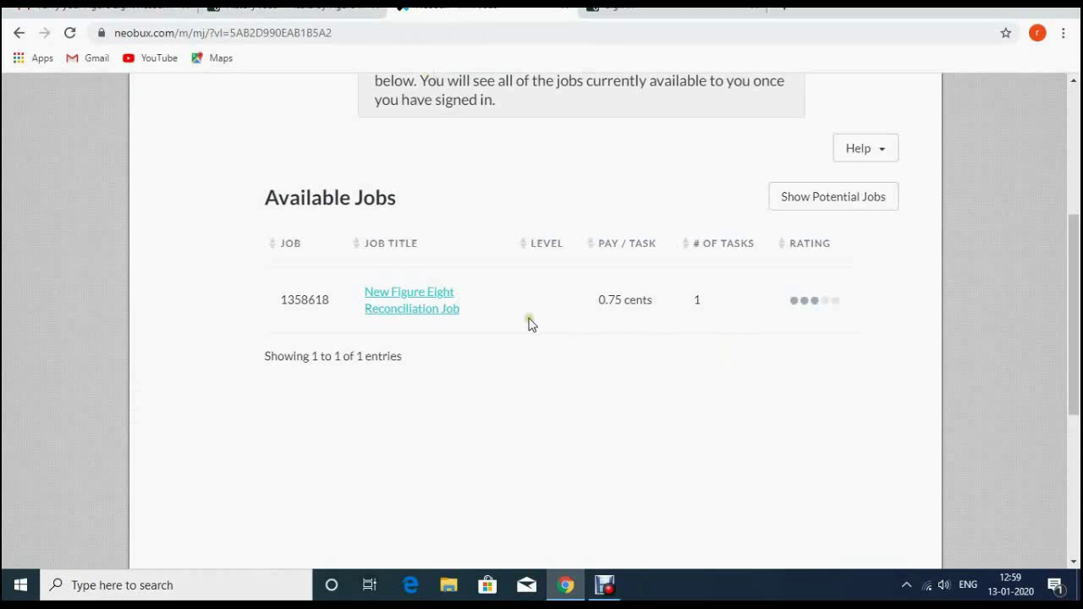
scroll(555, 318, up, 1)
scroll(532, 279, up, 3)
scroll(427, 269, down, 3)
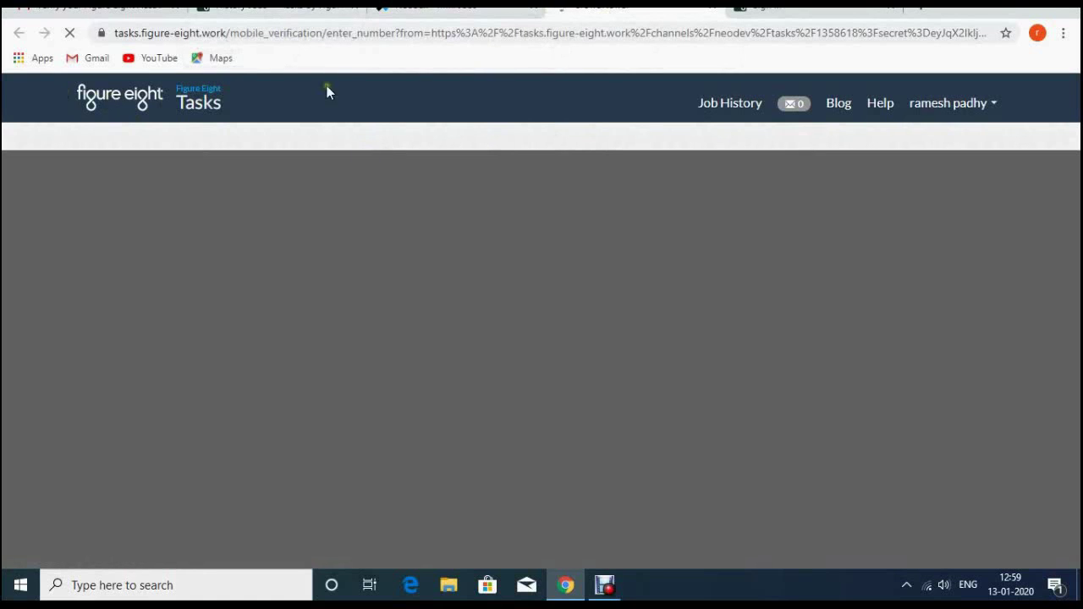
Step: Close the leftover job history tab, keeping the mobile verification page
click(284, 8)
click(592, 9)
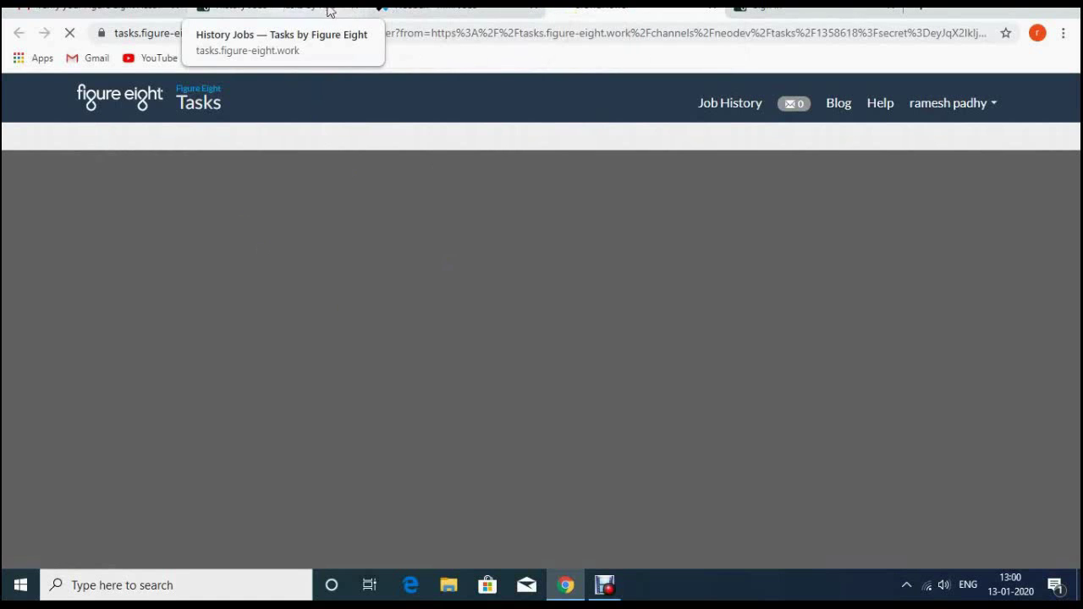
click(356, 8)
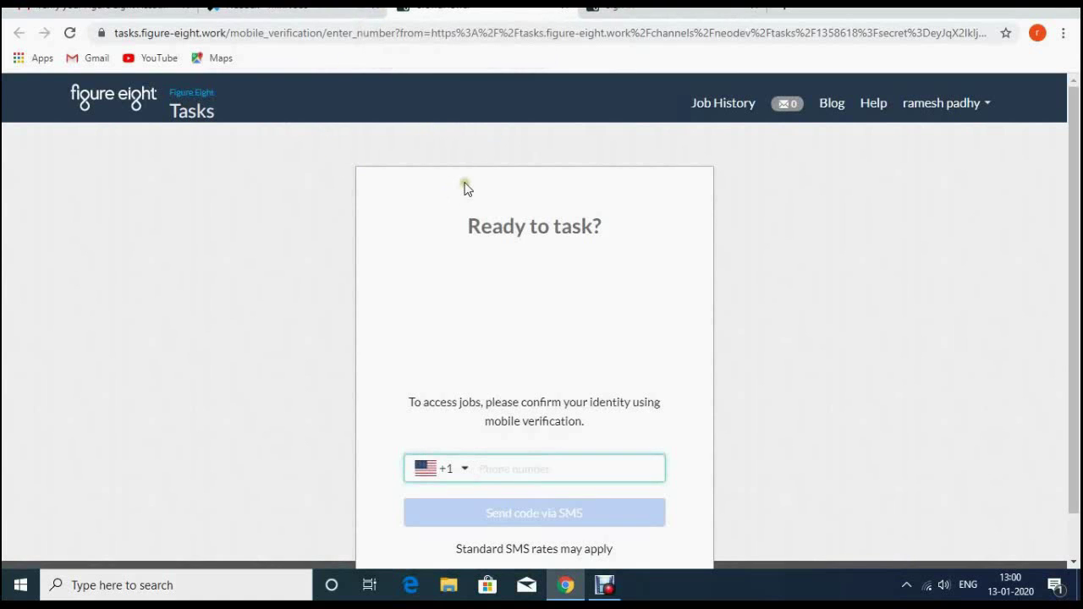
scroll(587, 398, down, 1)
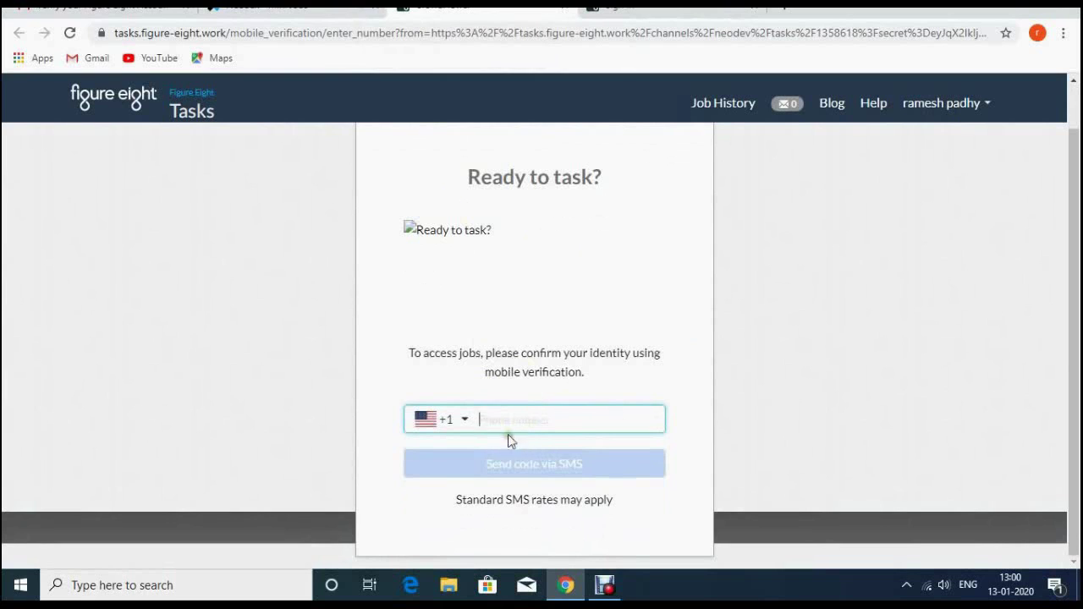
Step: Open the phone country code list and scroll it to India (+91)
click(457, 425)
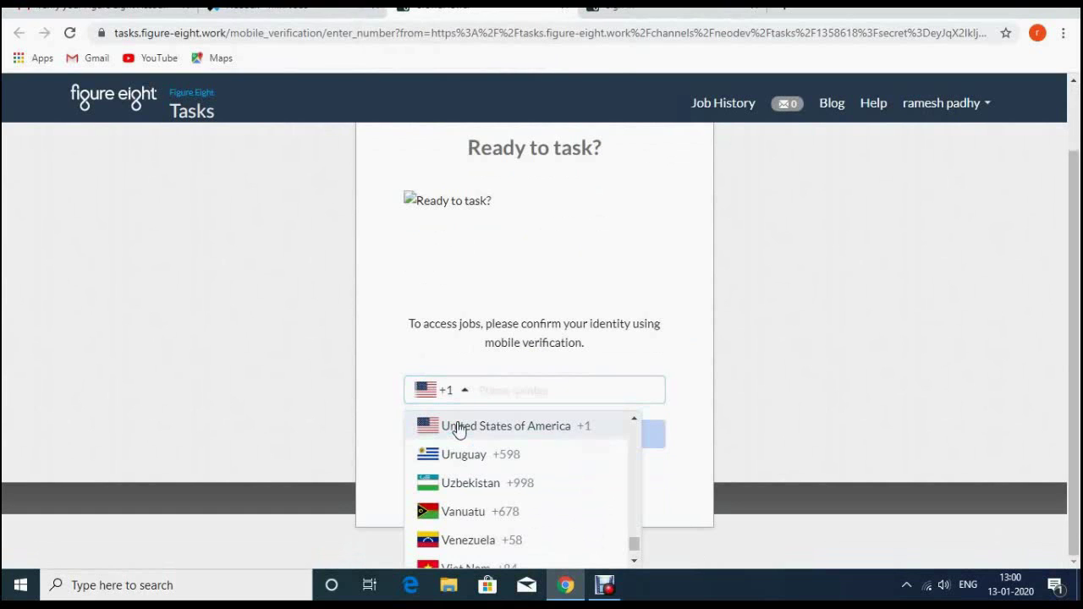
scroll(499, 486, down, 2)
scroll(501, 485, down, 1)
scroll(533, 470, down, 1)
click(508, 396)
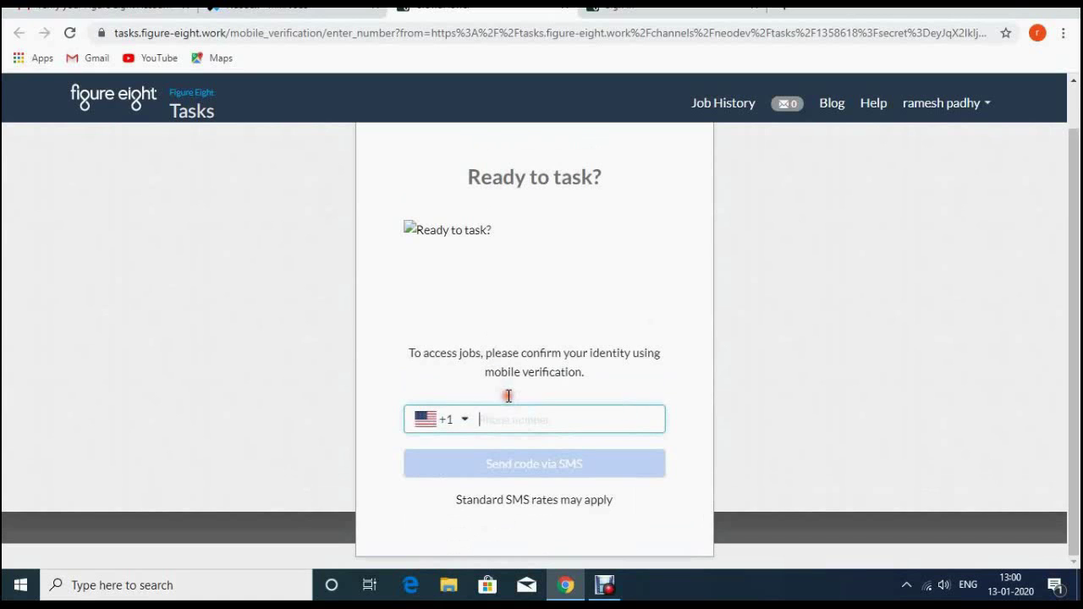
click(449, 439)
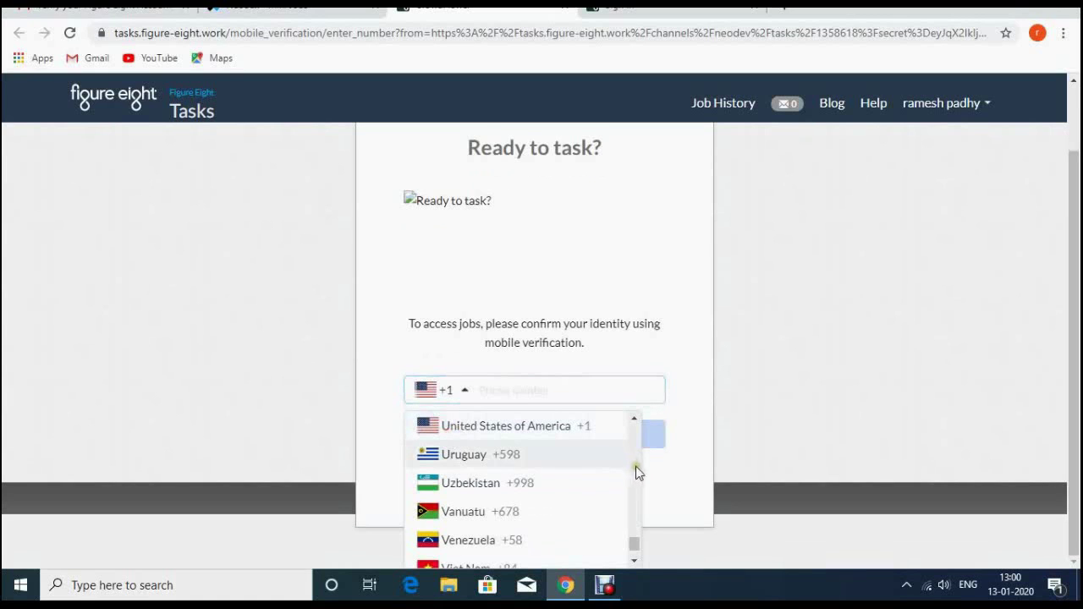
mouse_move(636, 477)
mouse_down()
mouse_move(636, 557)
mouse_move(639, 435)
mouse_move(642, 480)
mouse_up()
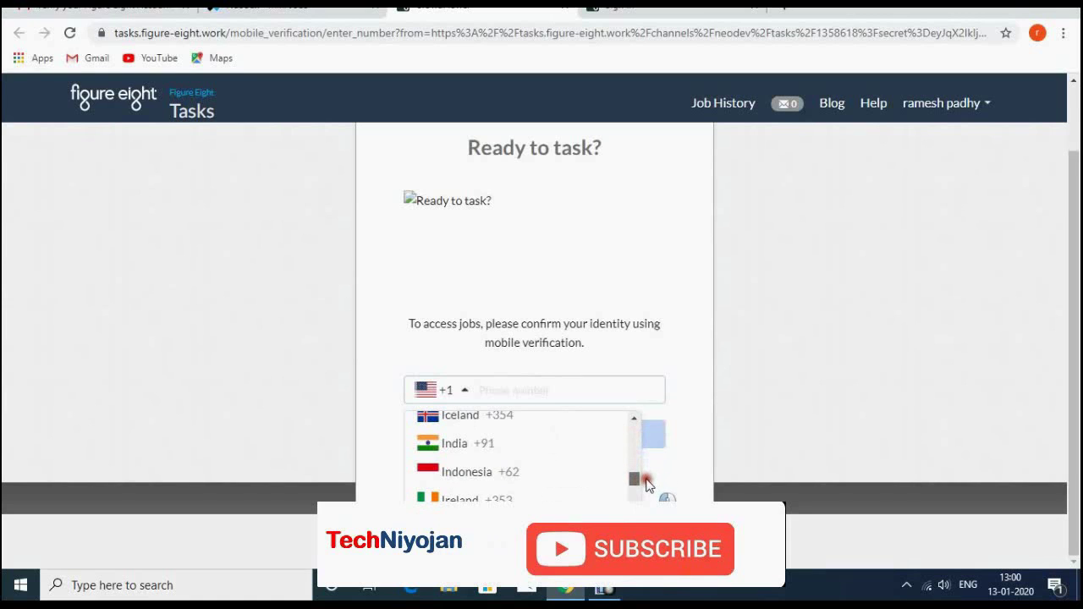
Step: Choose India +91 for the mobile number and send the verification code via SMS
click(495, 446)
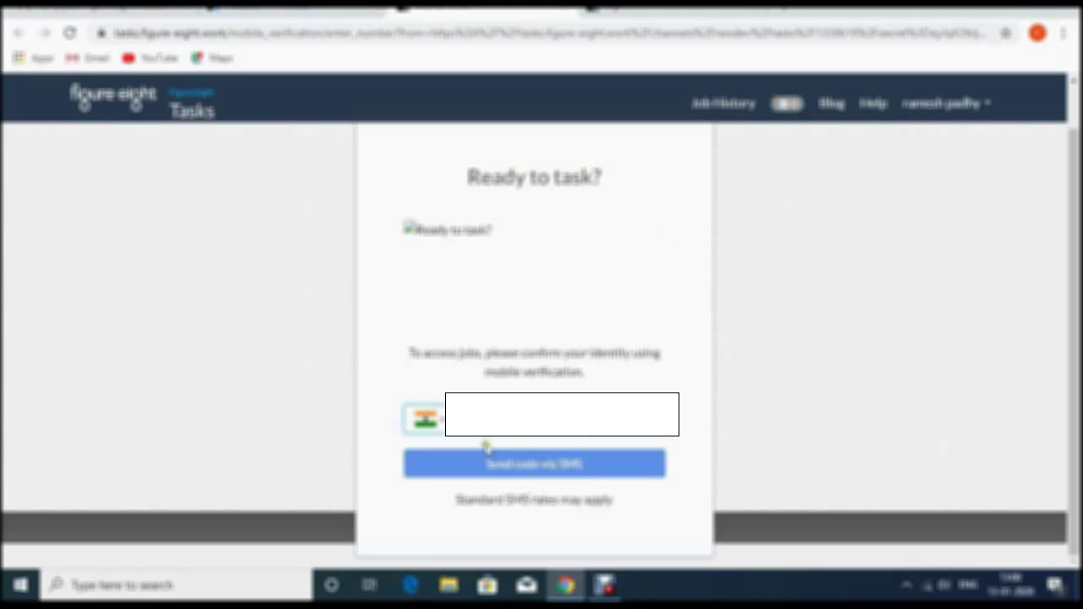
click(532, 465)
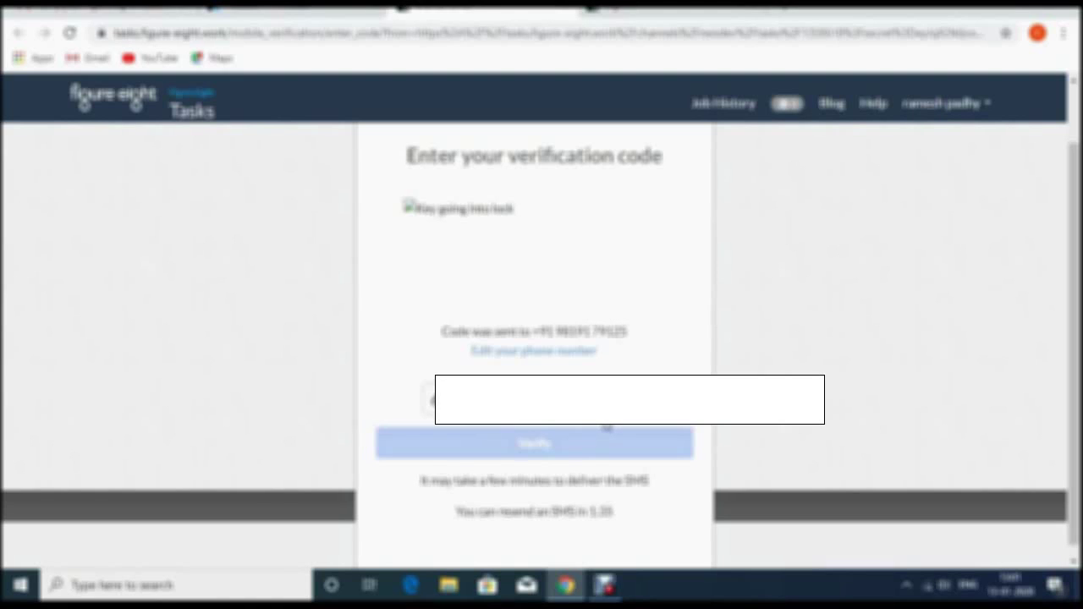
Step: Submit the received SMS code to verify the phone and enter the reconciliation job
click(539, 444)
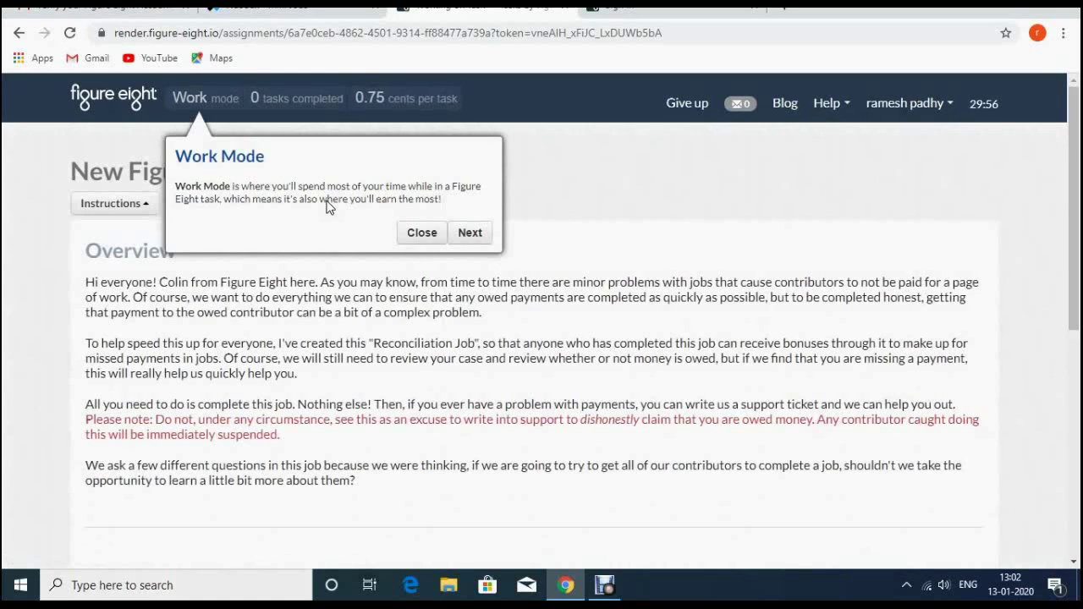
Step: Dismiss the Work Mode tip and collapse the job instructions
click(420, 232)
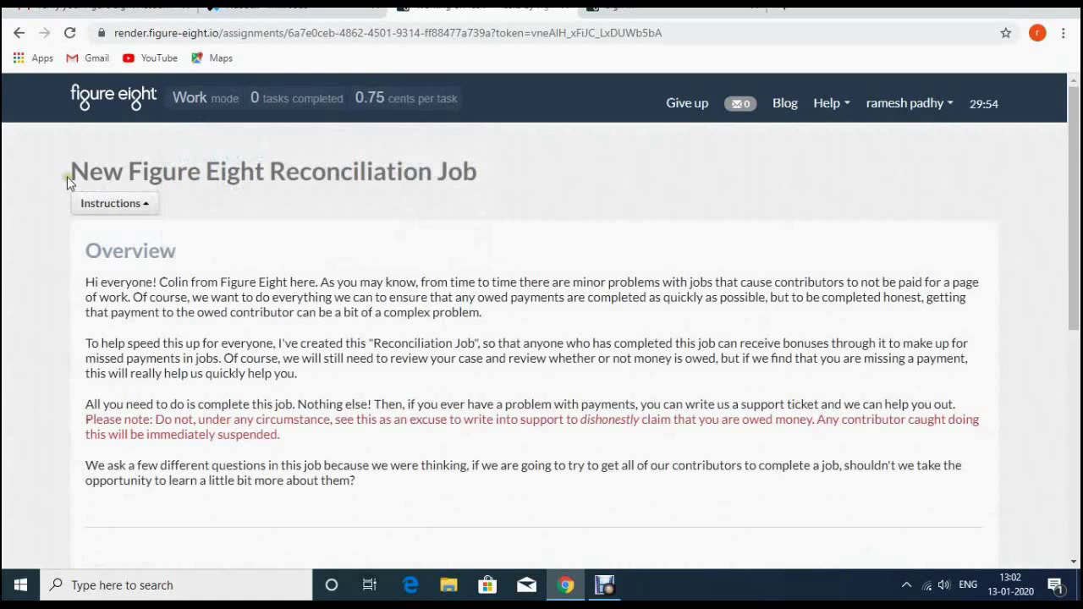
click(93, 203)
scroll(5, 292, down, 2)
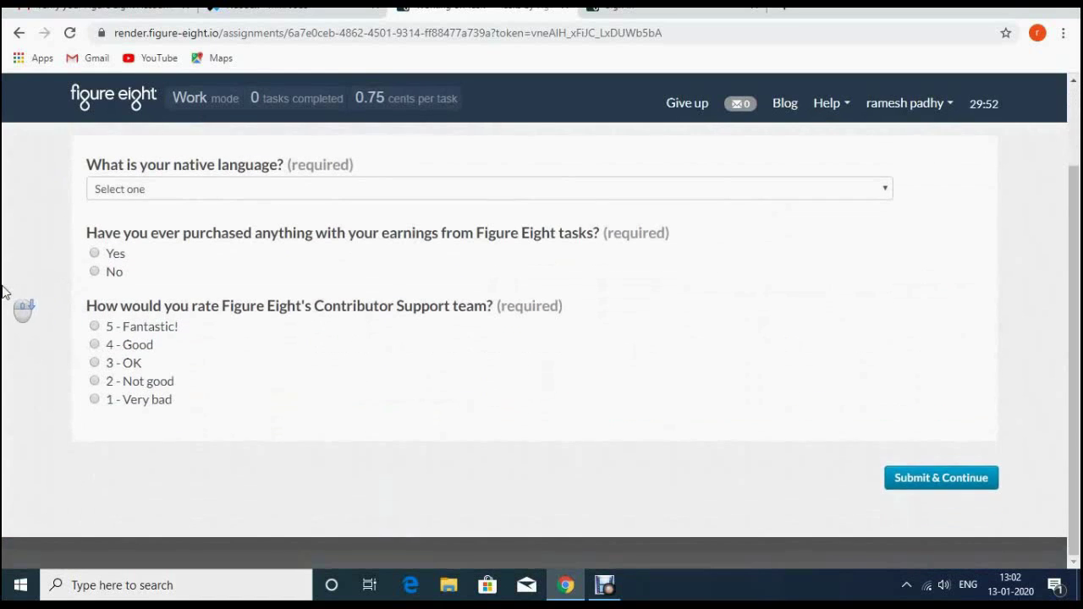
scroll(17, 304, up, 2)
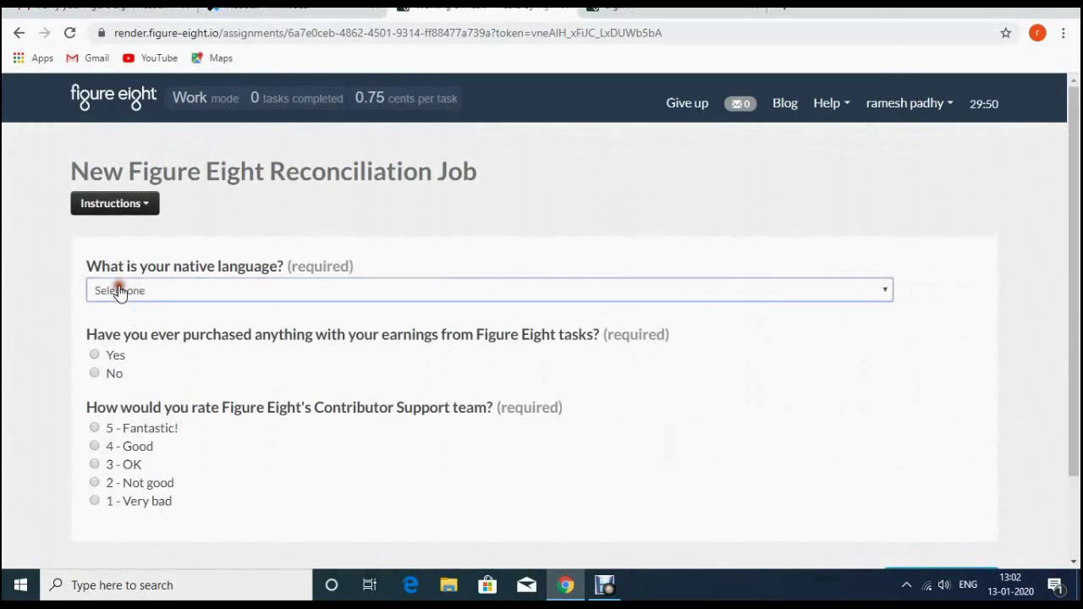
Step: Preview the native language choices without selecting one, then review the required questions
click(118, 291)
click(7, 286)
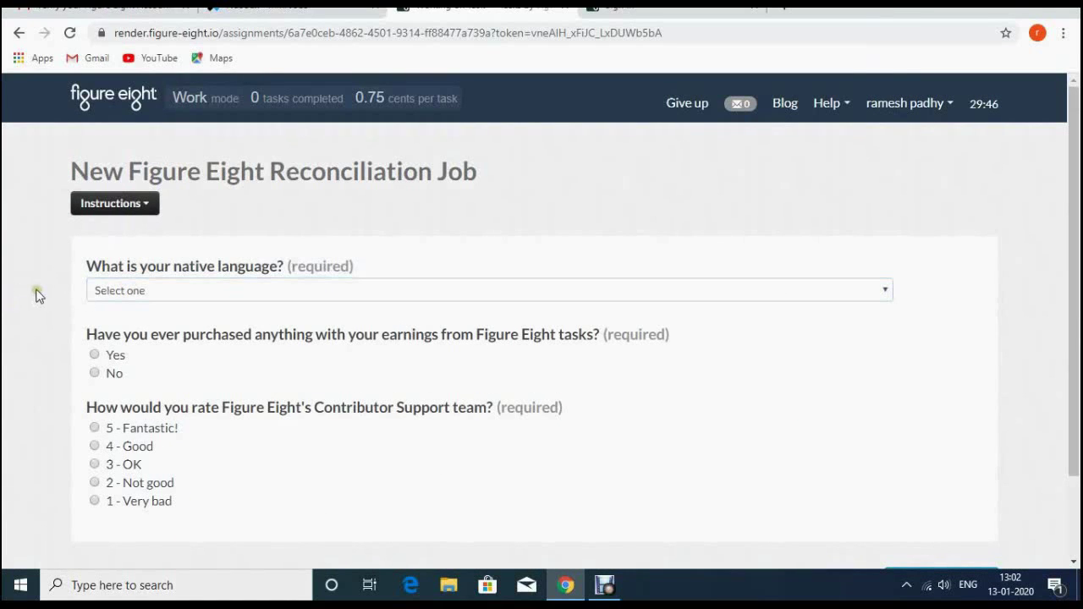
scroll(36, 295, down, 2)
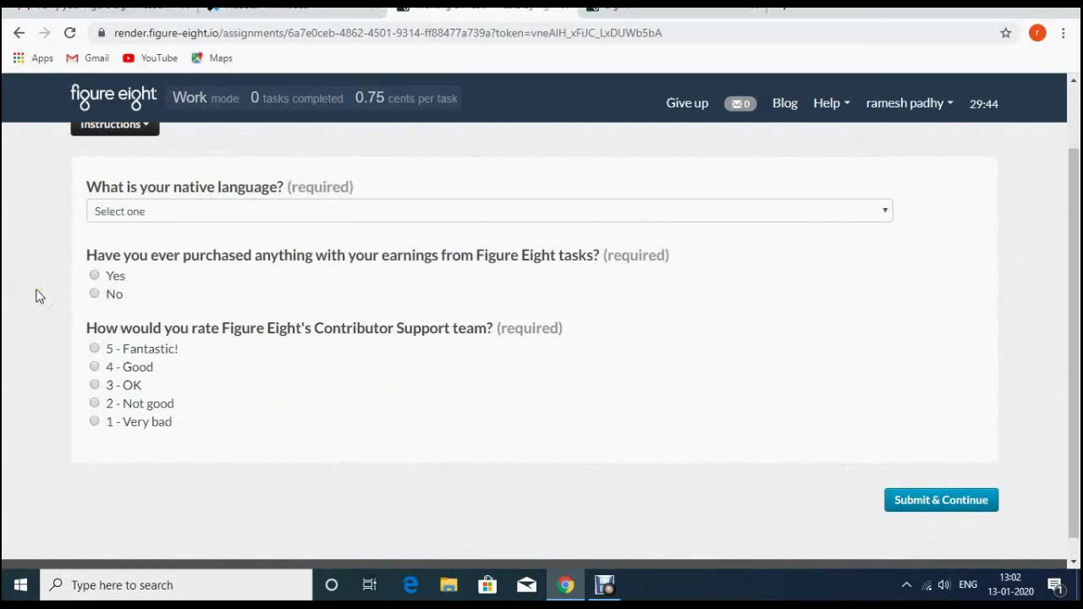